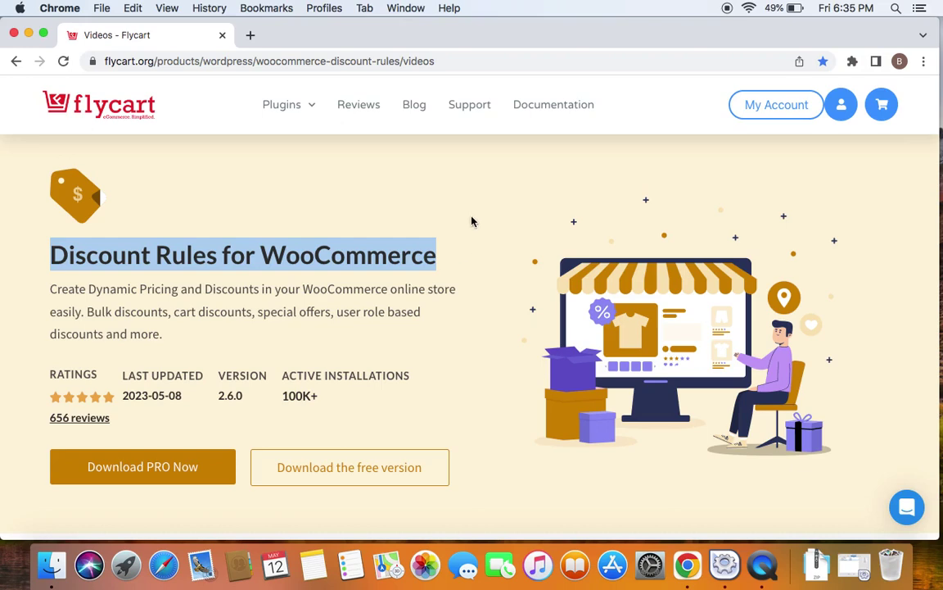
# Step: Start a new discount rule on the store's Woo Discount Rules page
pyautogui.click(465, 62)
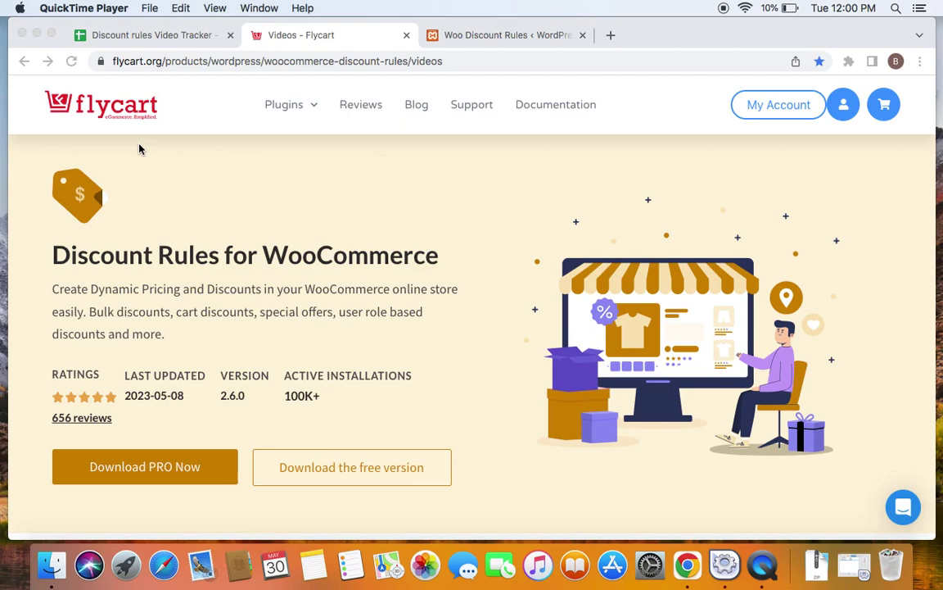
pyautogui.click(484, 33)
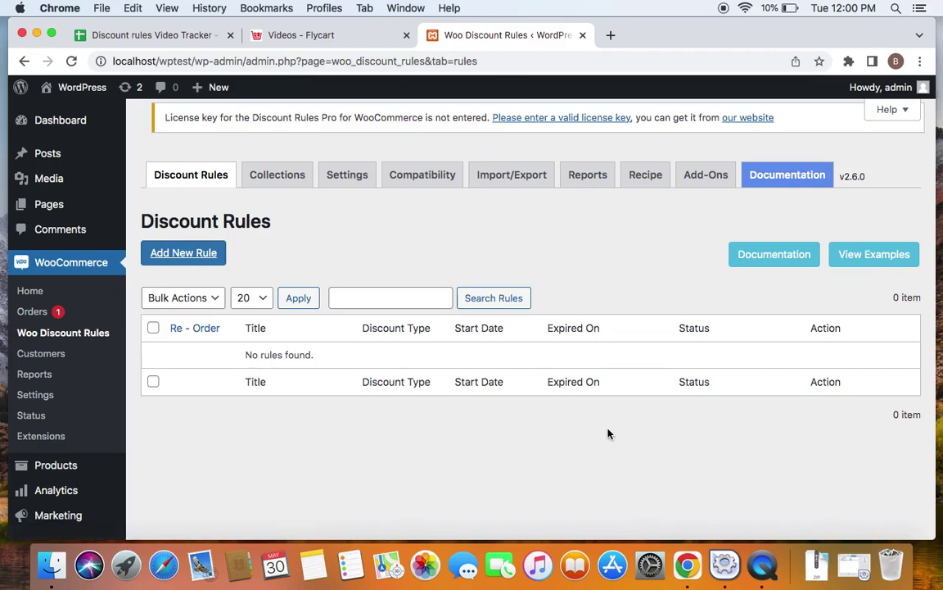
pyautogui.click(190, 253)
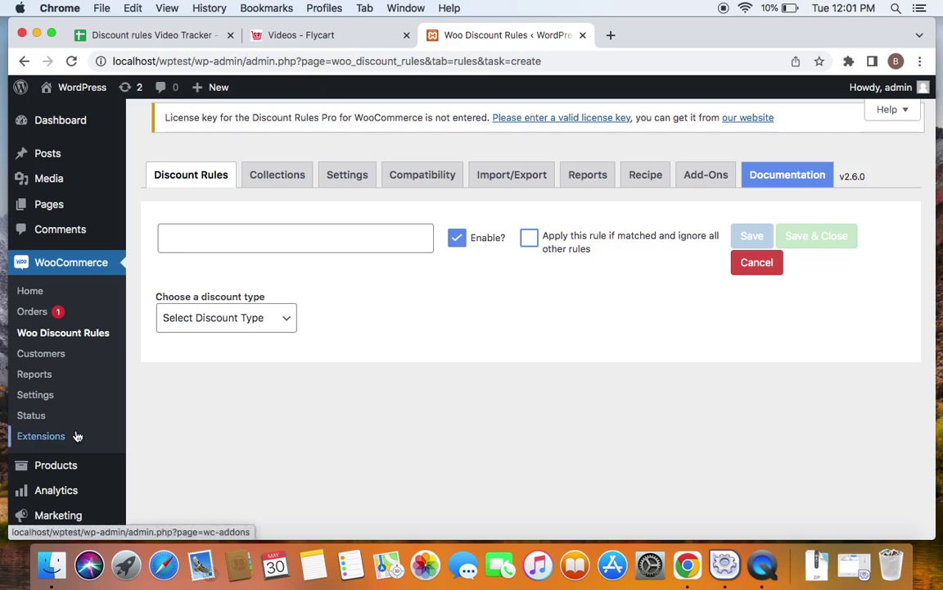
# Step: Open the store's Marketing coupons page in a separate browser tab and start adding a new coupon
pyautogui.scroll(-3, 37, 434)
pyautogui.moveTo(53, 375)
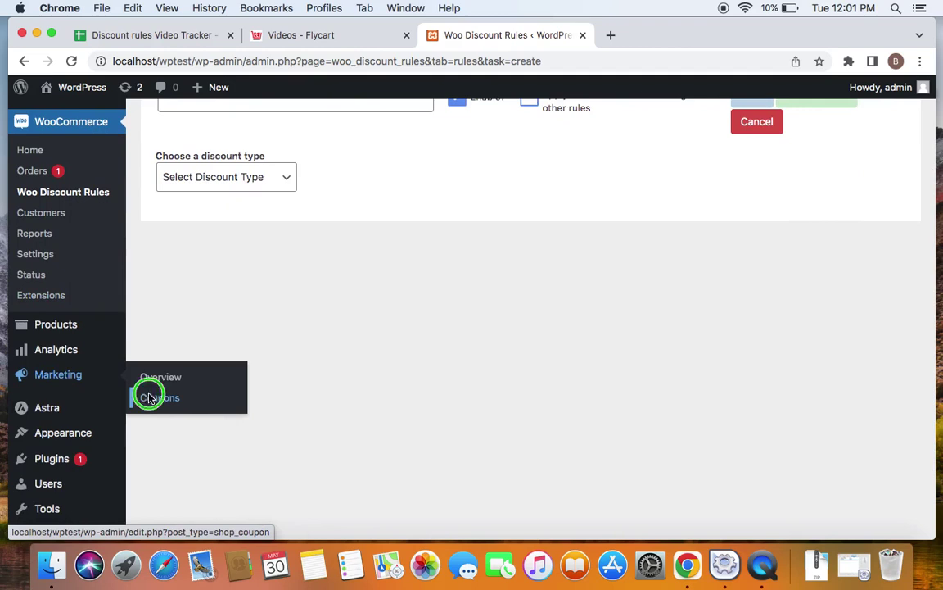
pyautogui.rightClick(150, 399)
pyautogui.click(187, 399)
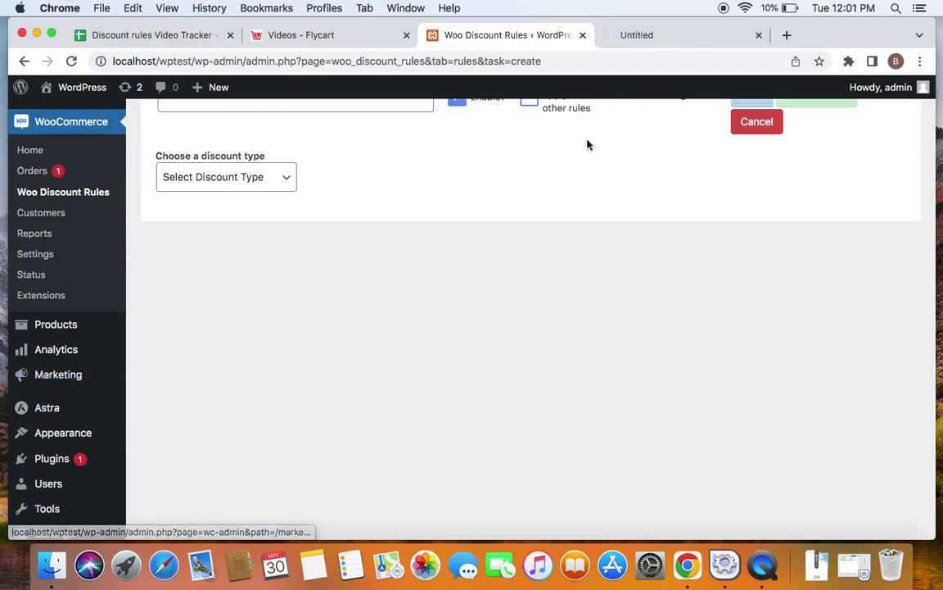
pyautogui.click(620, 36)
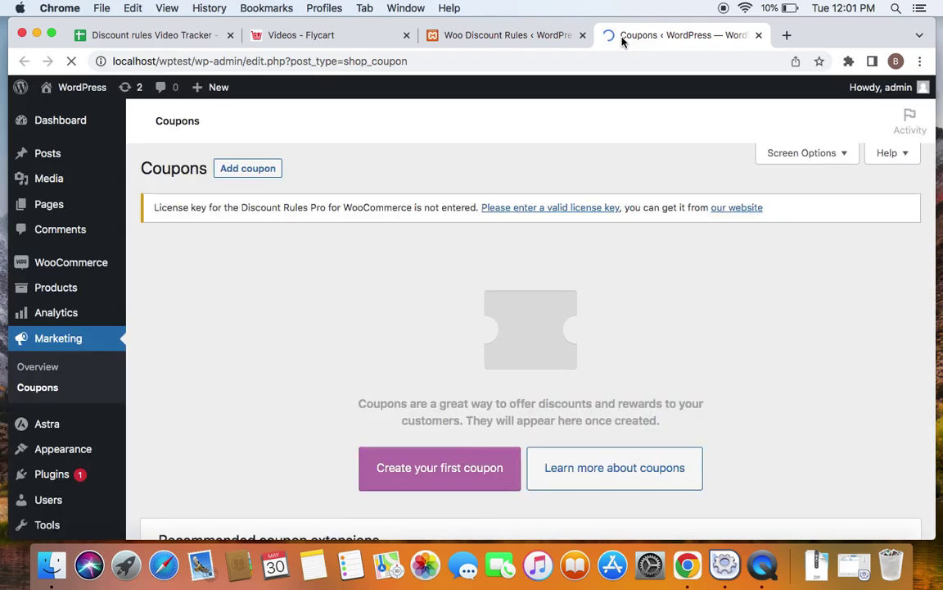
pyautogui.click(273, 167)
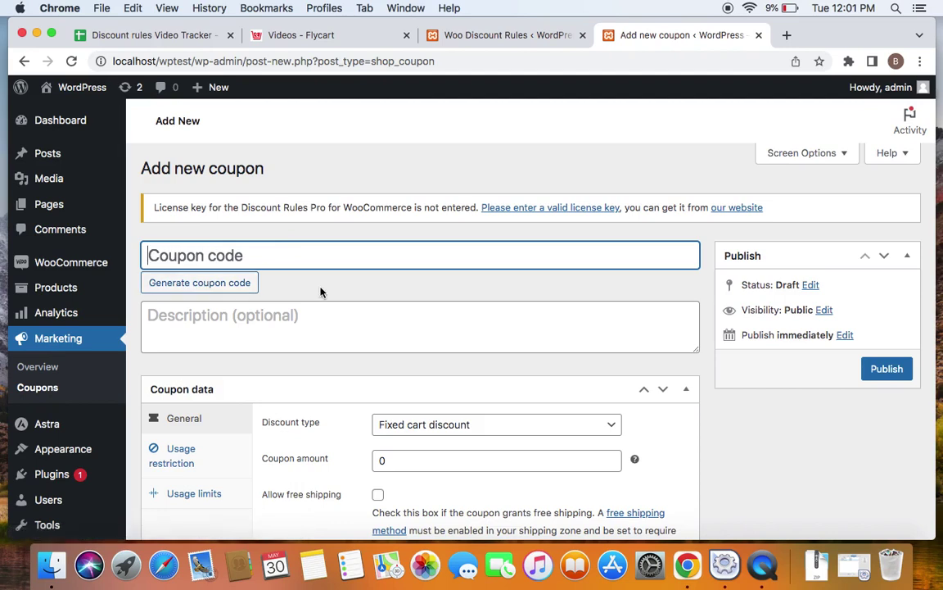
# Step: Enter "50off" as the new coupon's code
pyautogui.write('5')
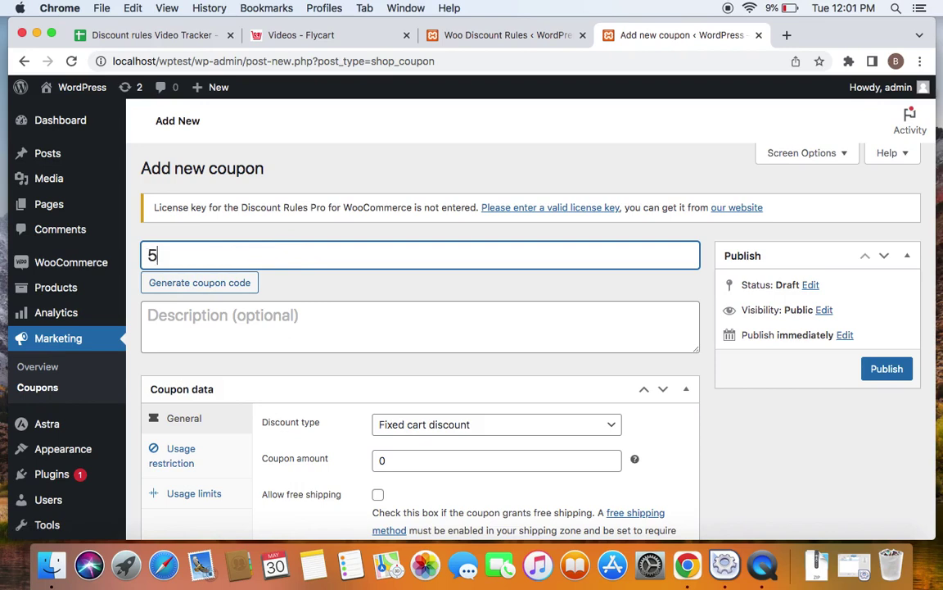
pyautogui.press('BackSpace')
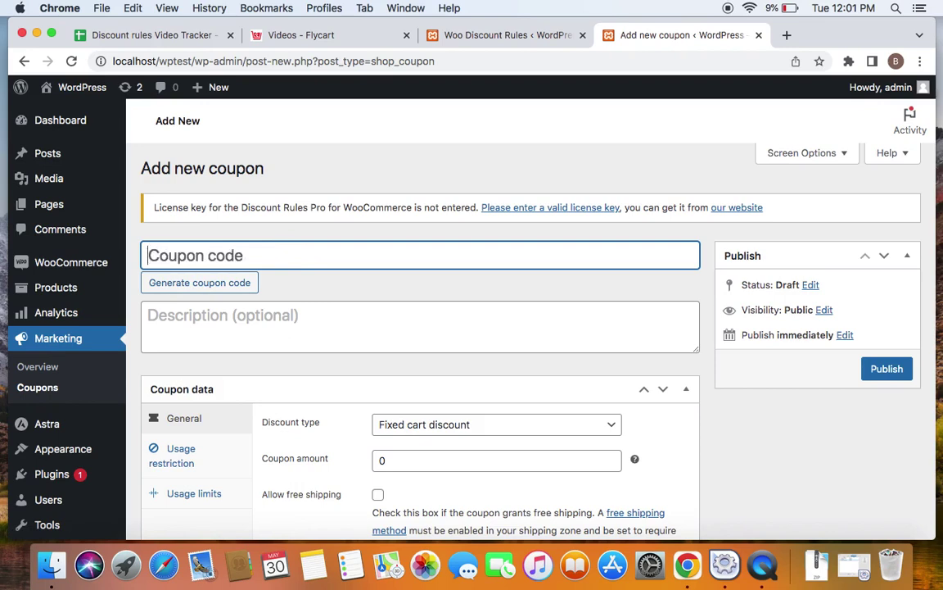
pyautogui.write('50off')
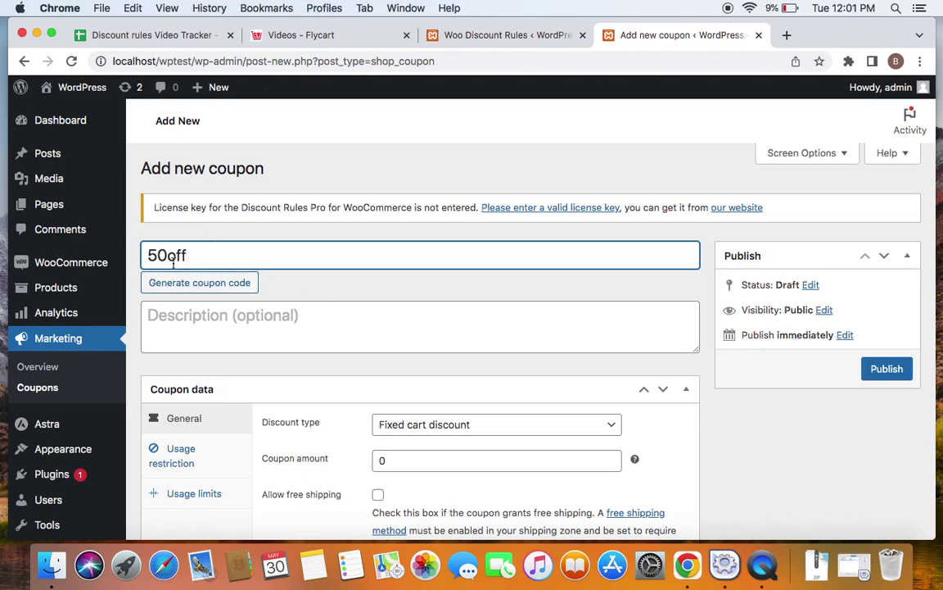
# Step: Set the coupon's discount type to Percentage discount
pyautogui.scroll(-3, 341, 331)
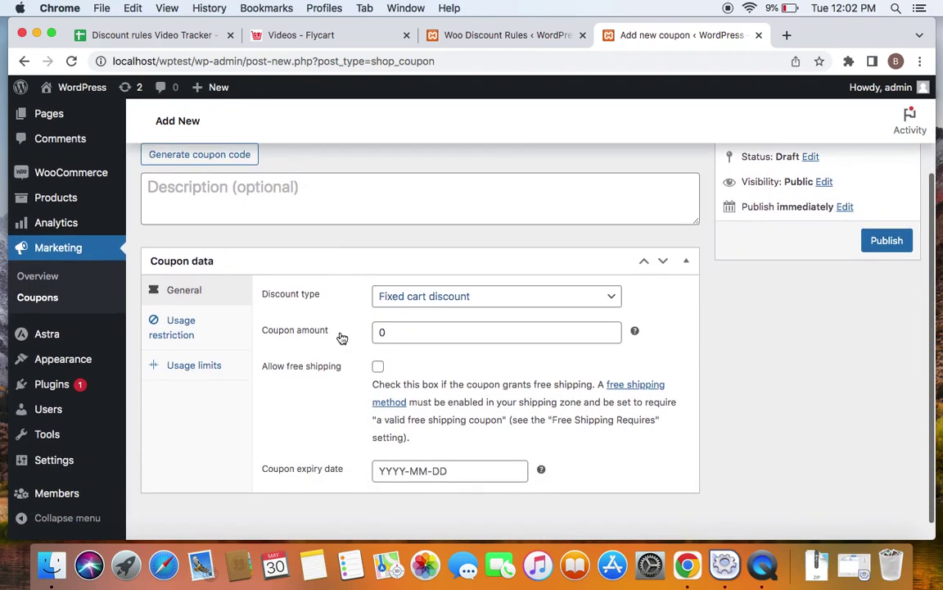
pyautogui.scroll(2, 300, 380)
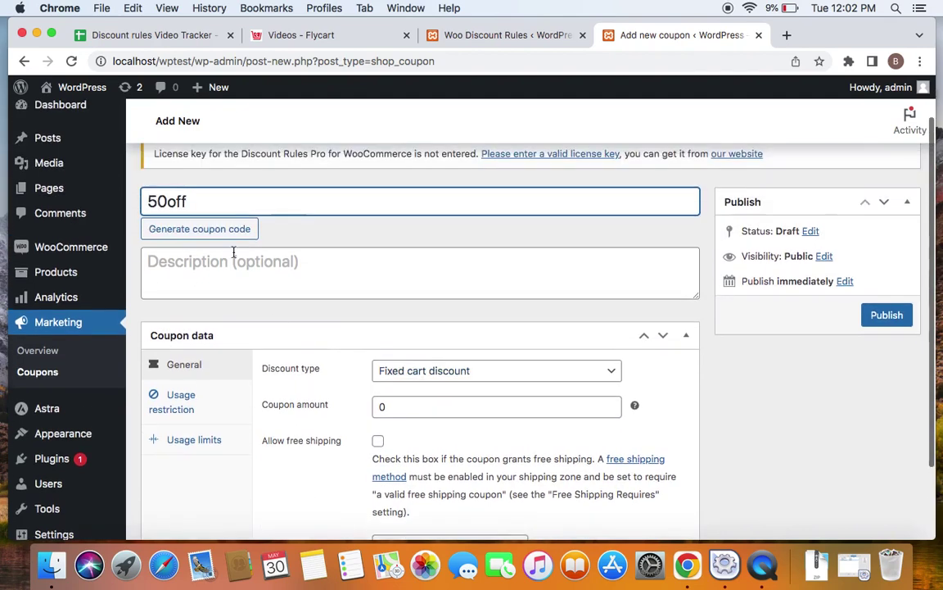
pyautogui.scroll(-1, 261, 267)
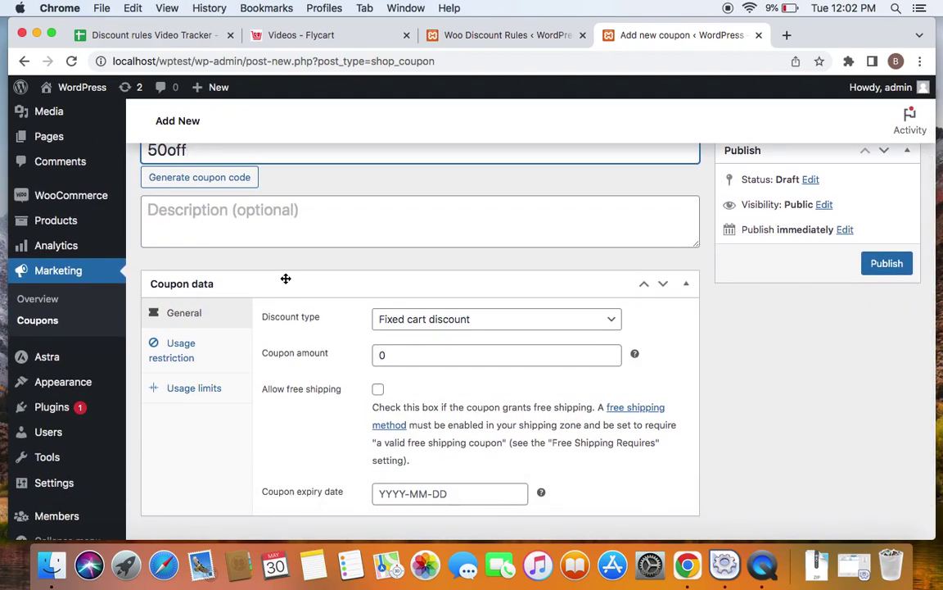
pyautogui.scroll(1, 286, 279)
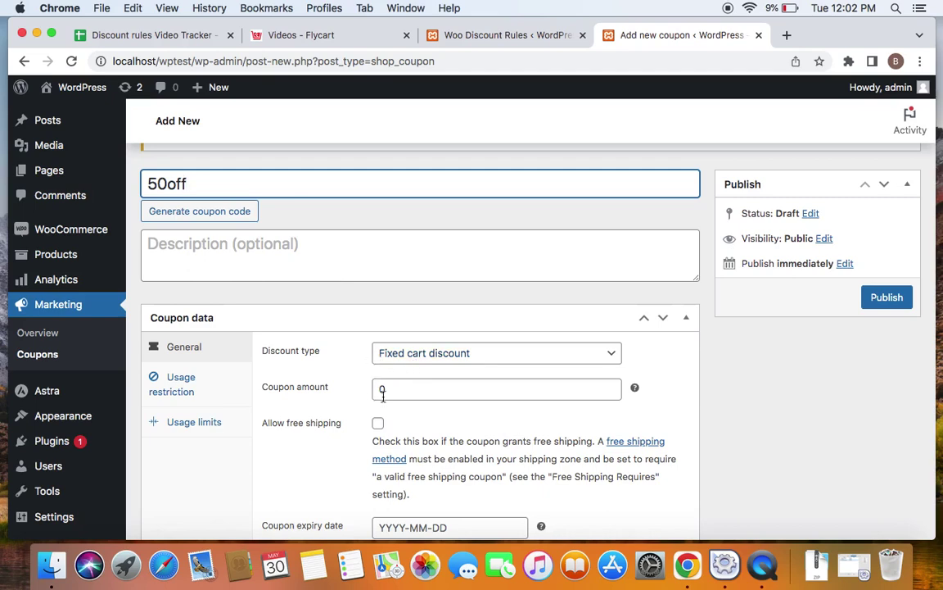
pyautogui.click(497, 357)
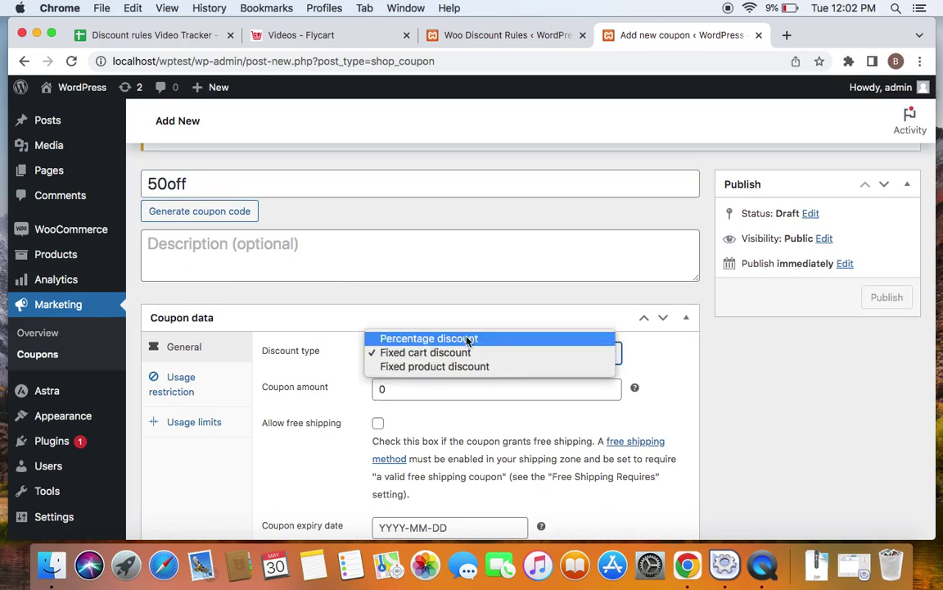
pyautogui.click(468, 337)
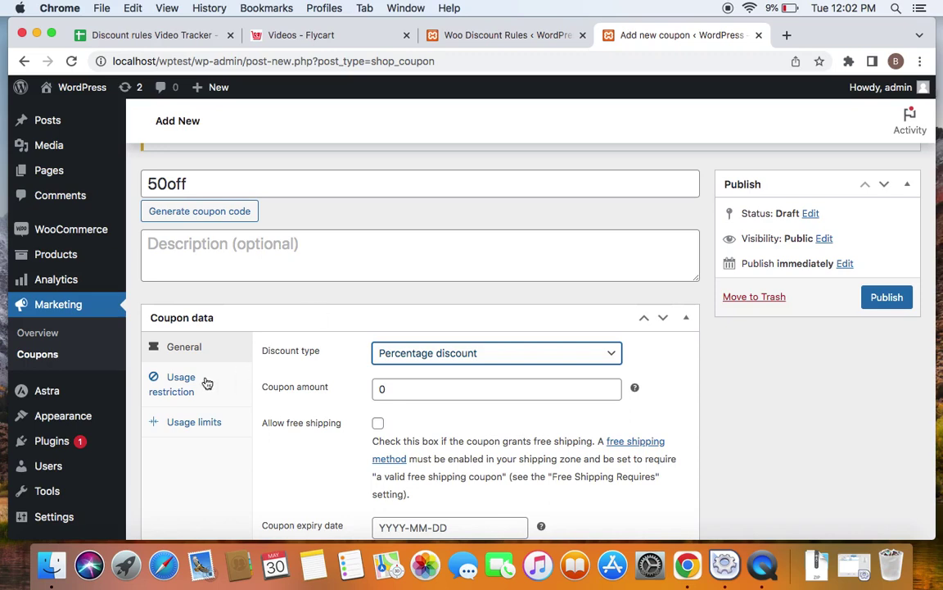
# Step: Set the coupon's usage limit per user to 1 and publish the coupon
pyautogui.click(188, 422)
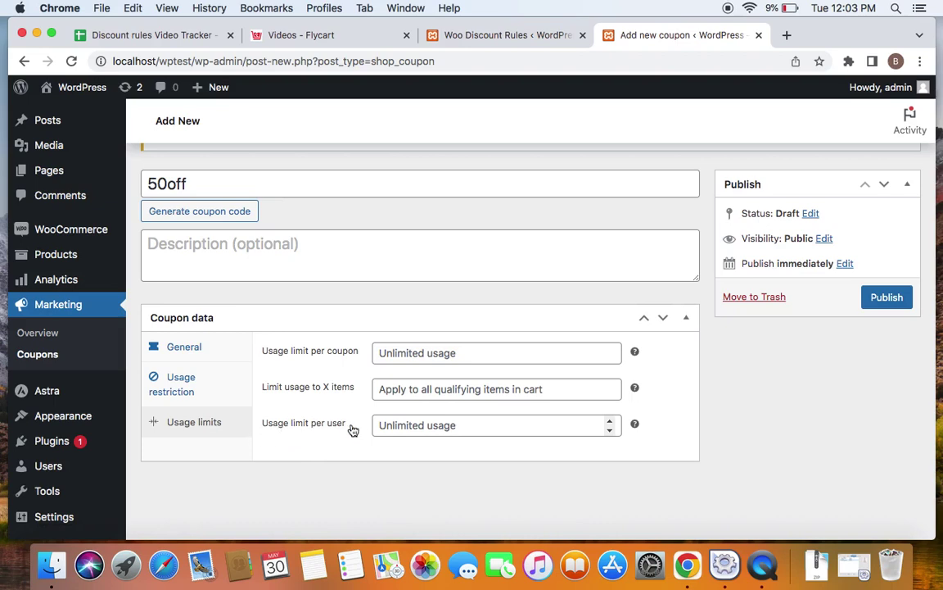
pyautogui.click(406, 425)
pyautogui.write('1')
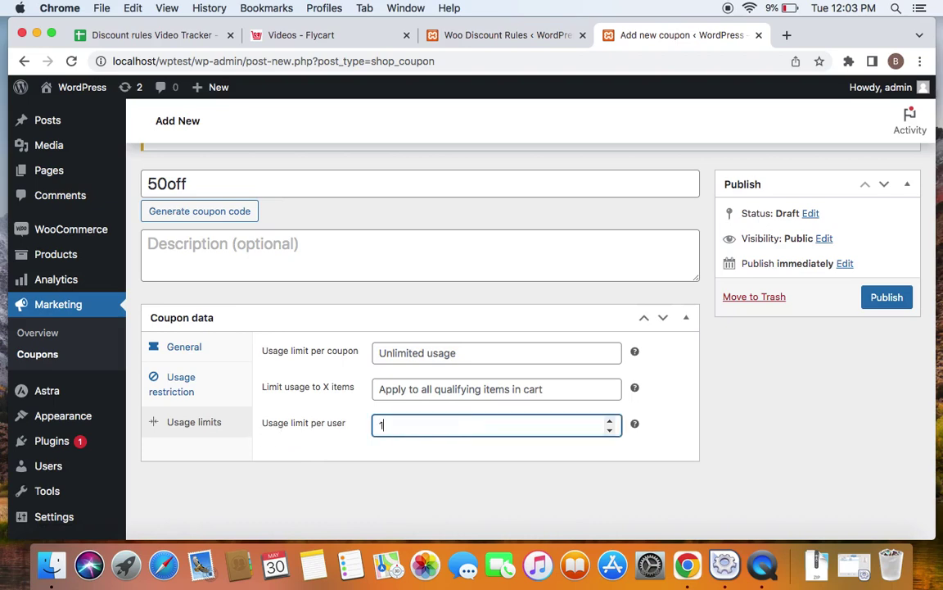
pyautogui.click(518, 489)
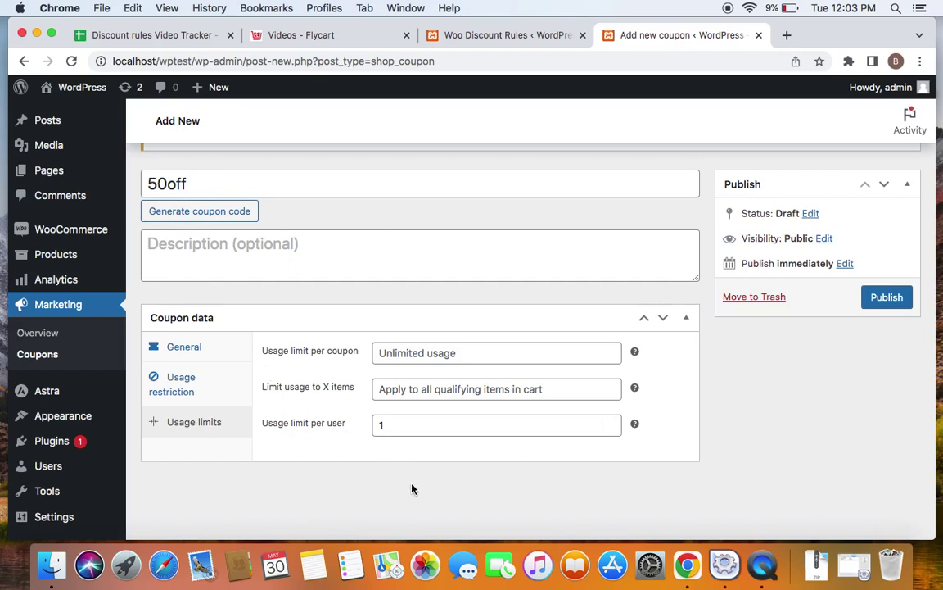
pyautogui.click(891, 298)
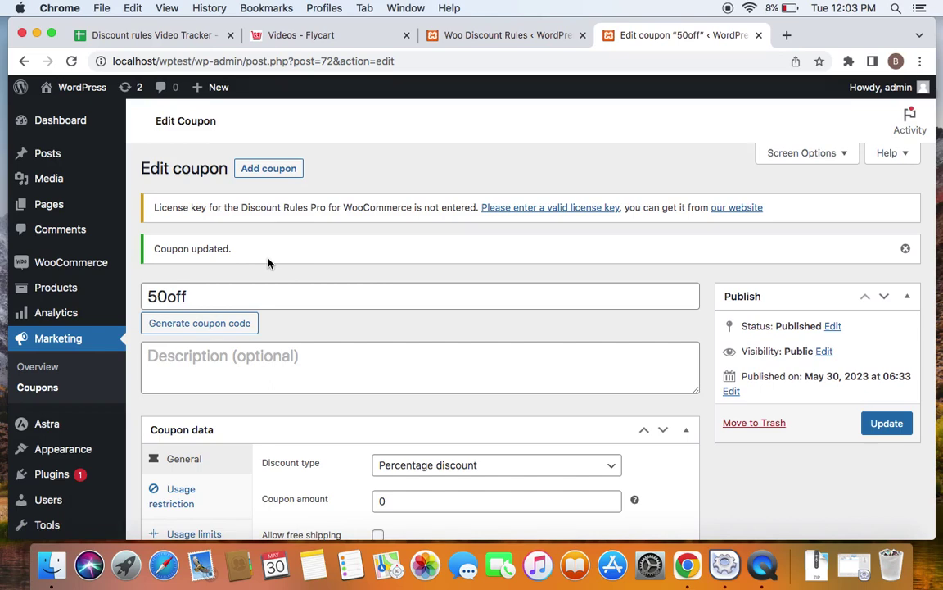
# Step: Back in the new discount rule, enter the title "50% off on SUNGLASSES- using one time use coupon" and choose the Product Adjustment discount type
pyautogui.click(474, 32)
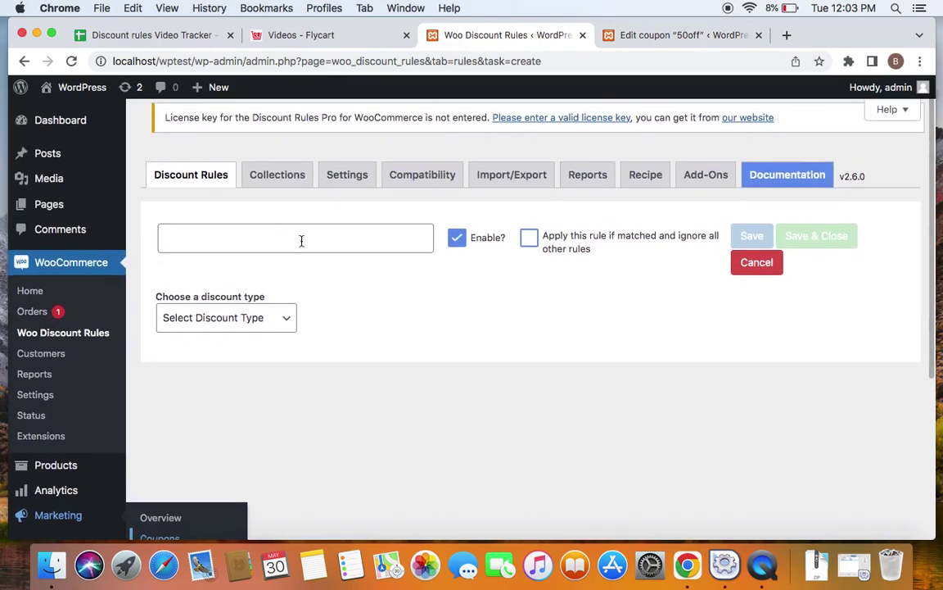
pyautogui.click(301, 241)
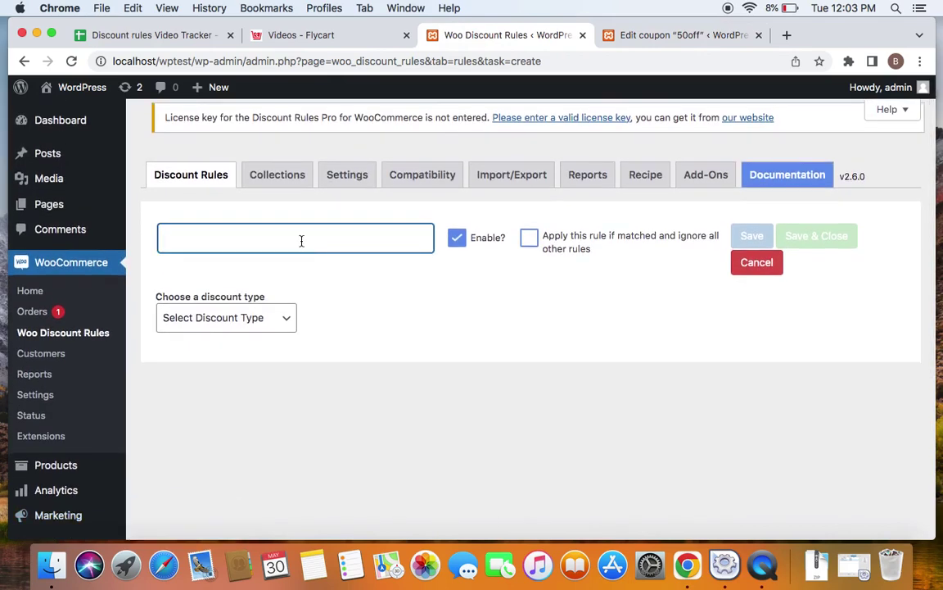
pyautogui.write('50% off on SUNG')
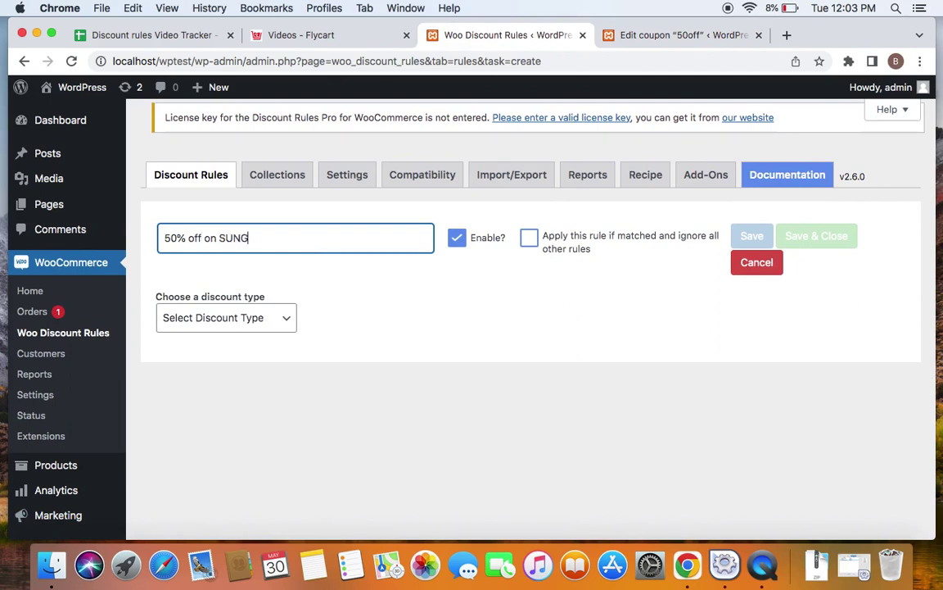
pyautogui.write('LASSES- using')
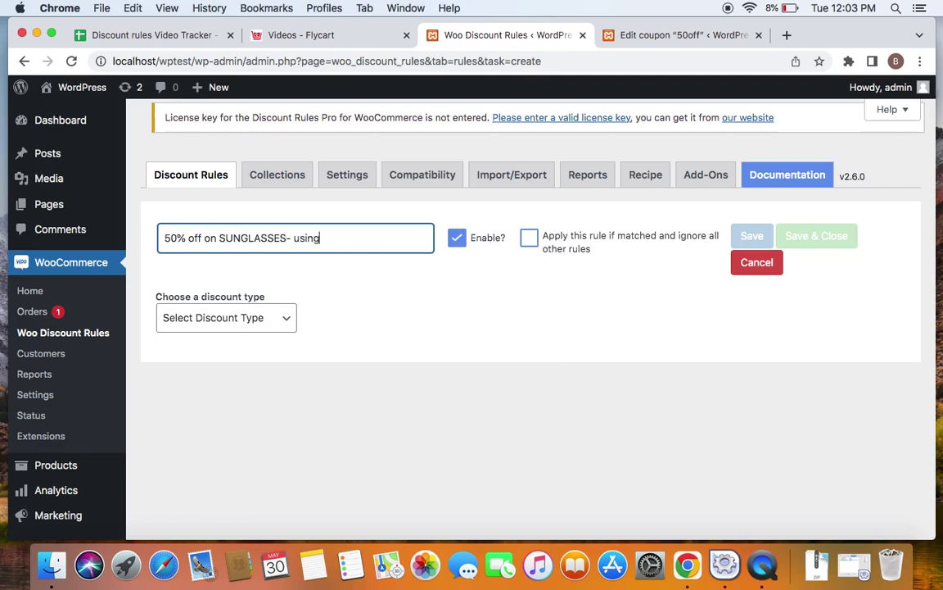
pyautogui.write(' one time use coupn')
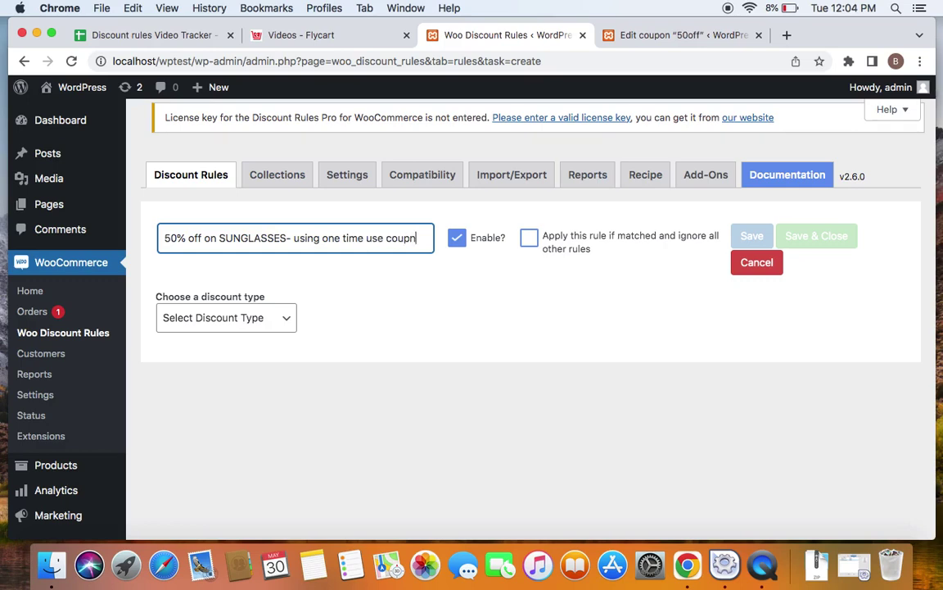
pyautogui.press('BackSpace')
pyautogui.write('on')
pyautogui.click(332, 318)
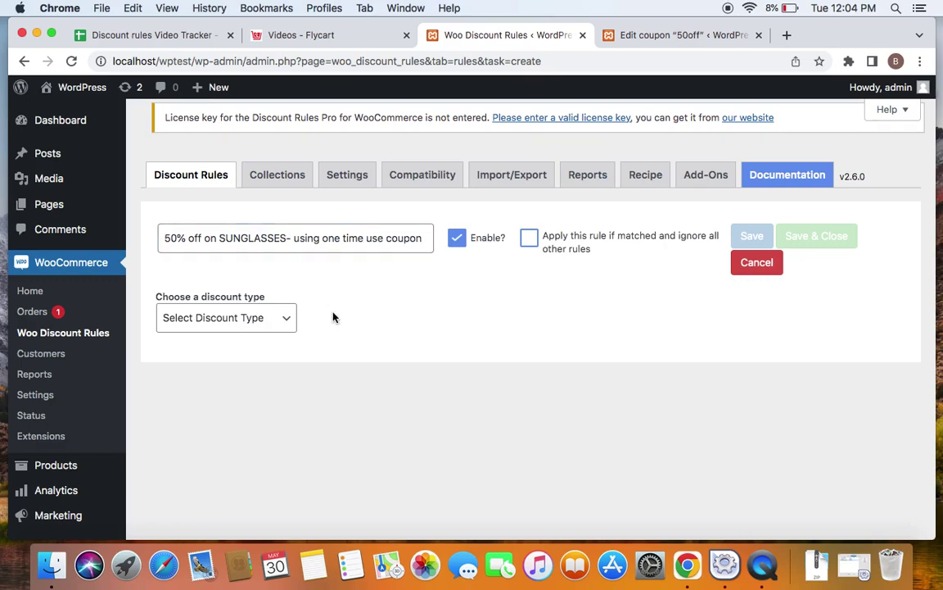
pyautogui.click(273, 321)
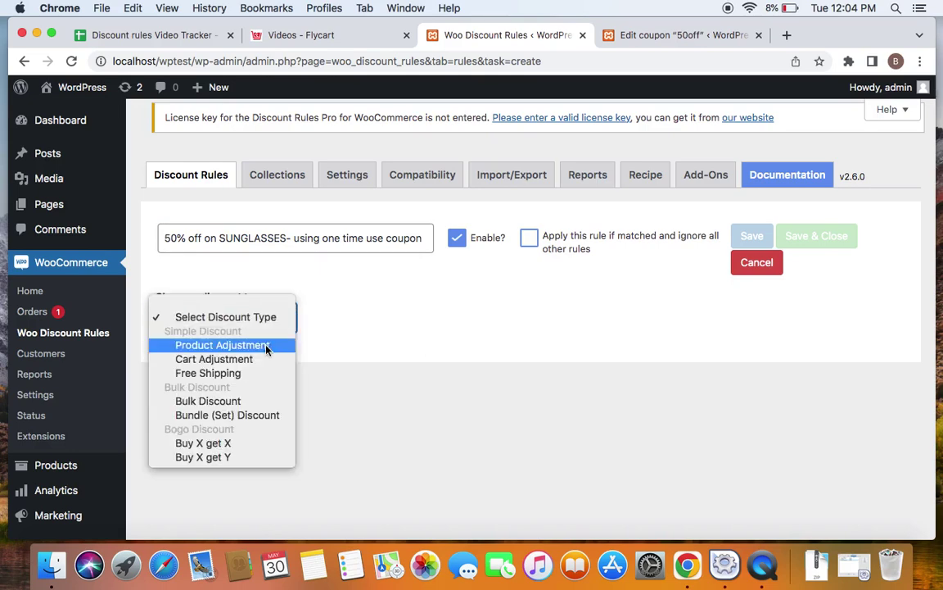
pyautogui.click(268, 346)
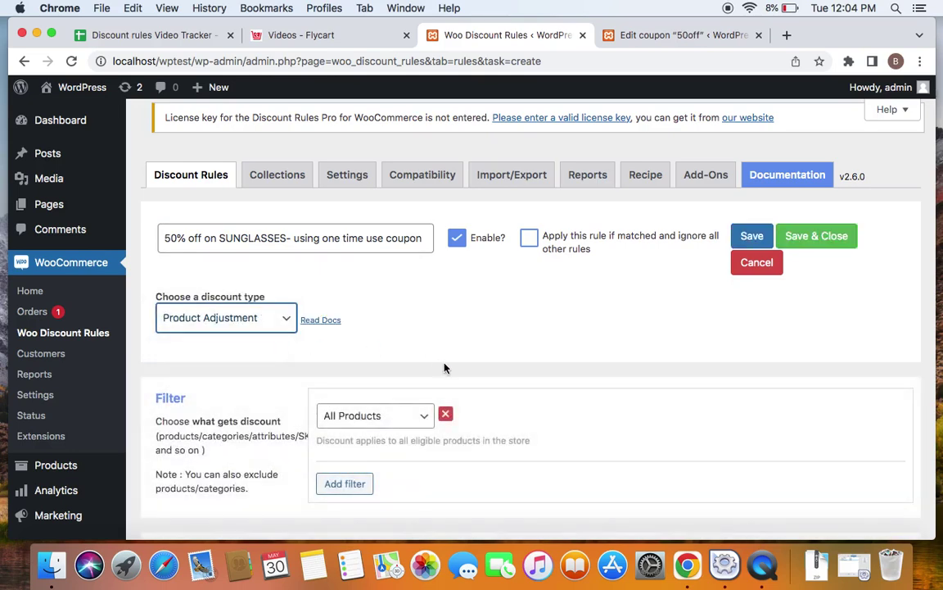
# Step: Change the rule's filter to Products in list and add the Sunglasses product to it
pyautogui.scroll(-2, 444, 366)
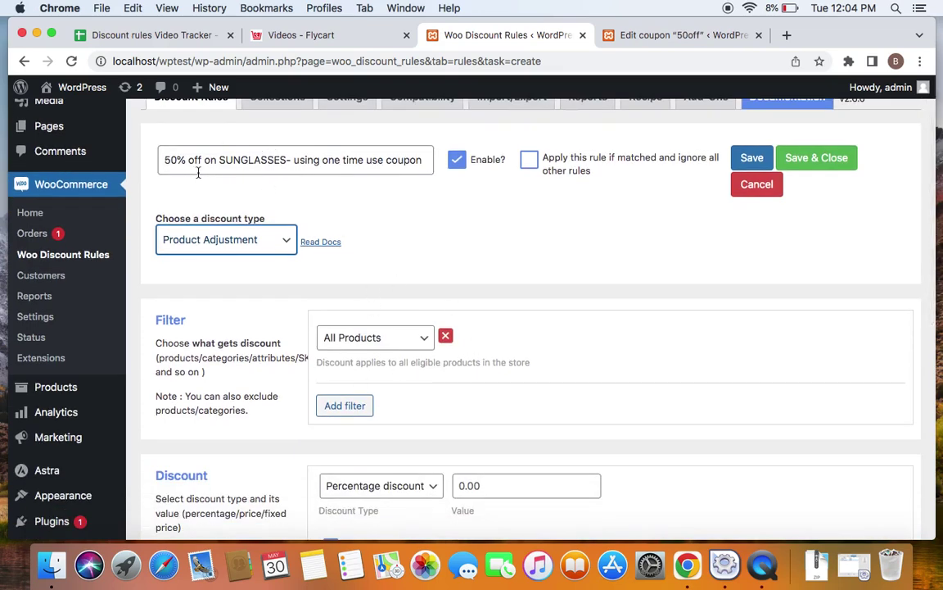
pyautogui.click(418, 340)
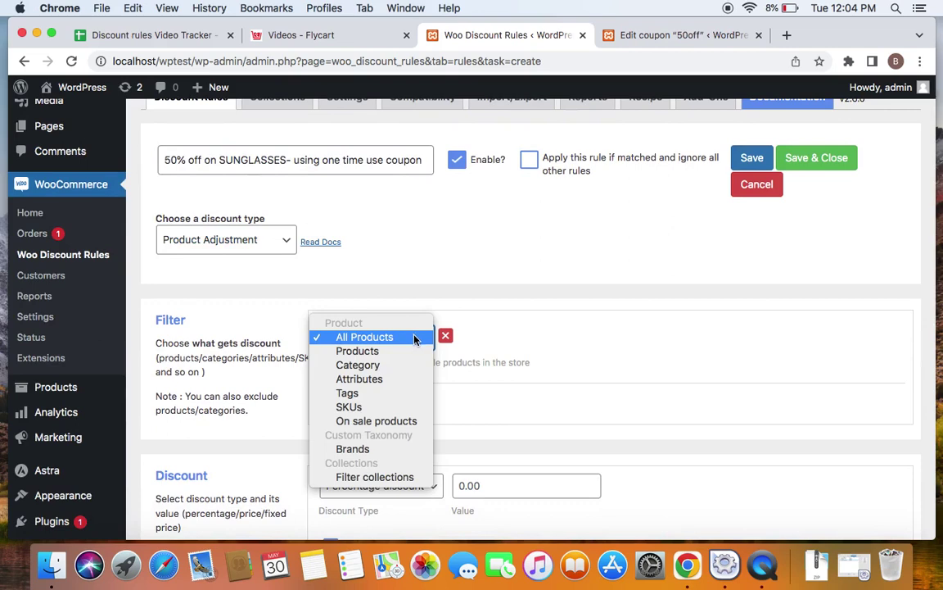
pyautogui.click(401, 353)
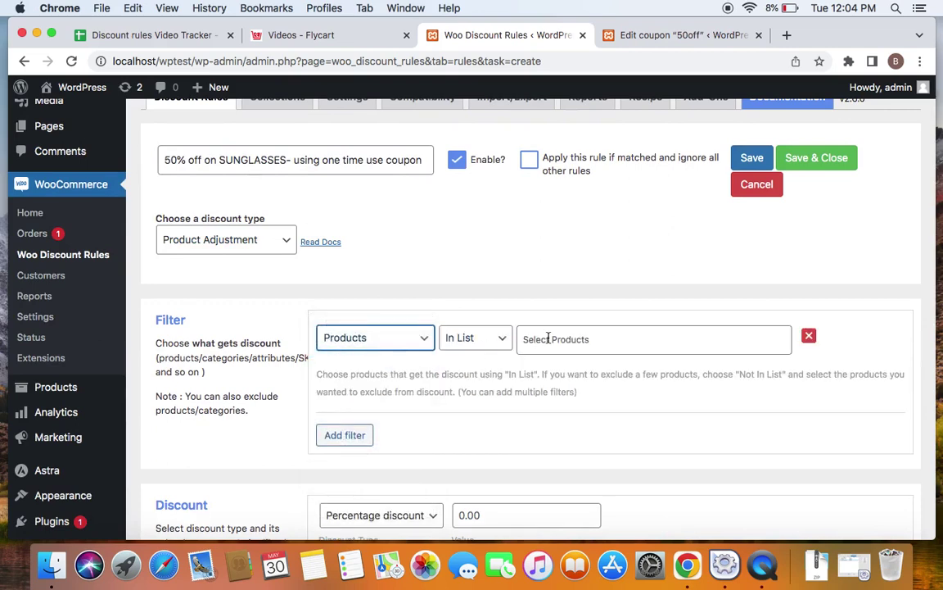
pyautogui.click(527, 338)
pyautogui.write('sungl')
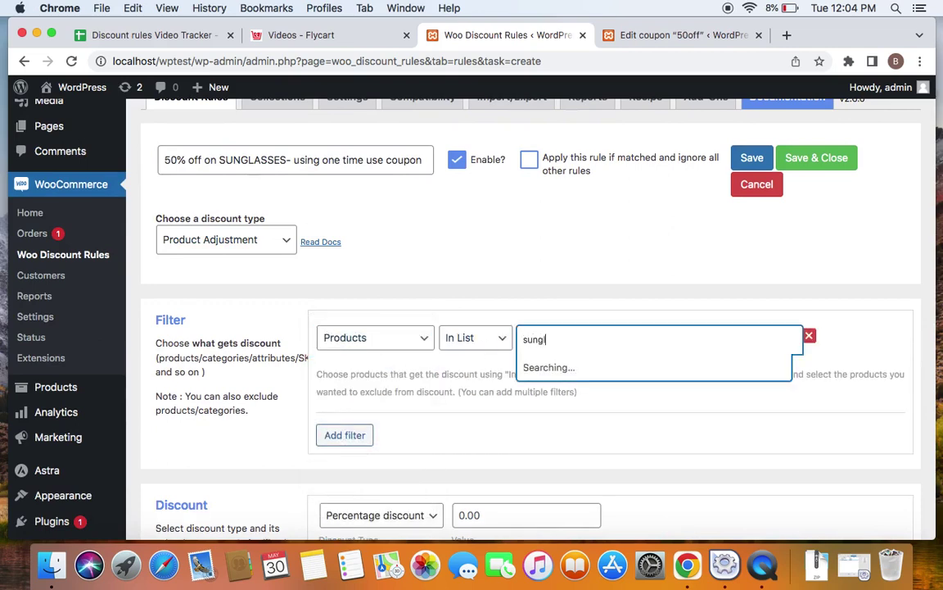
pyautogui.click(567, 368)
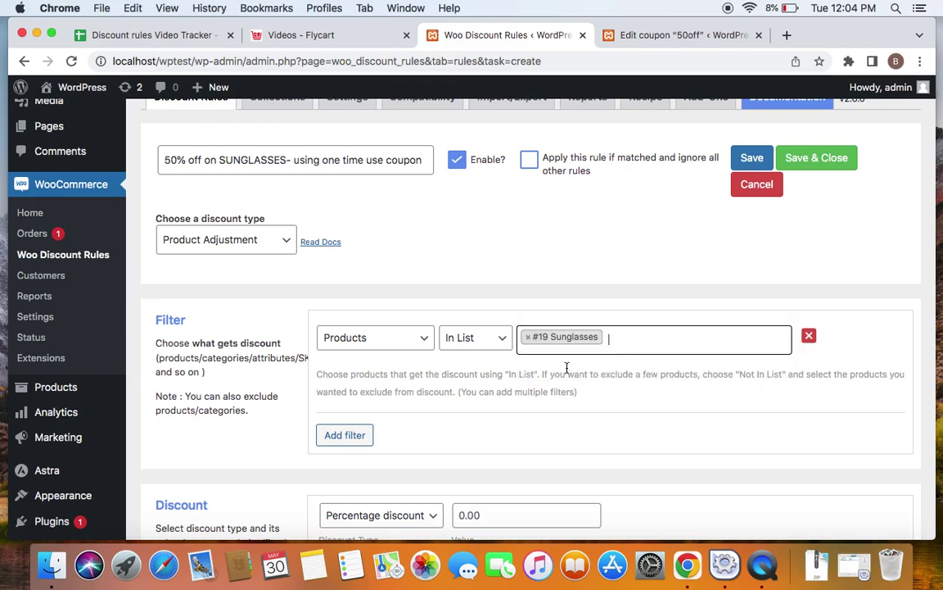
# Step: Set the rule's percentage discount value to 50 and add a condition of type Coupons
pyautogui.scroll(-2, 533, 411)
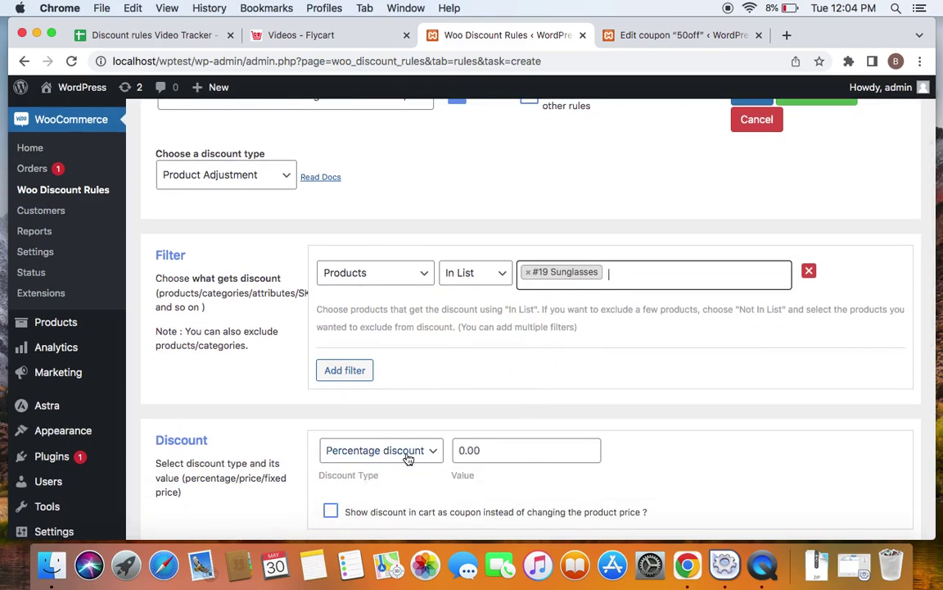
pyautogui.click(461, 452)
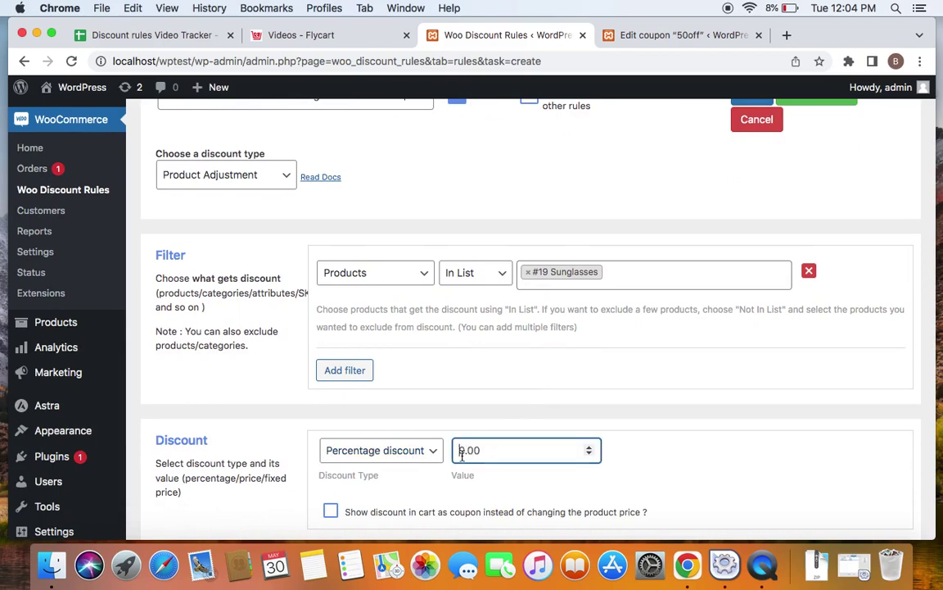
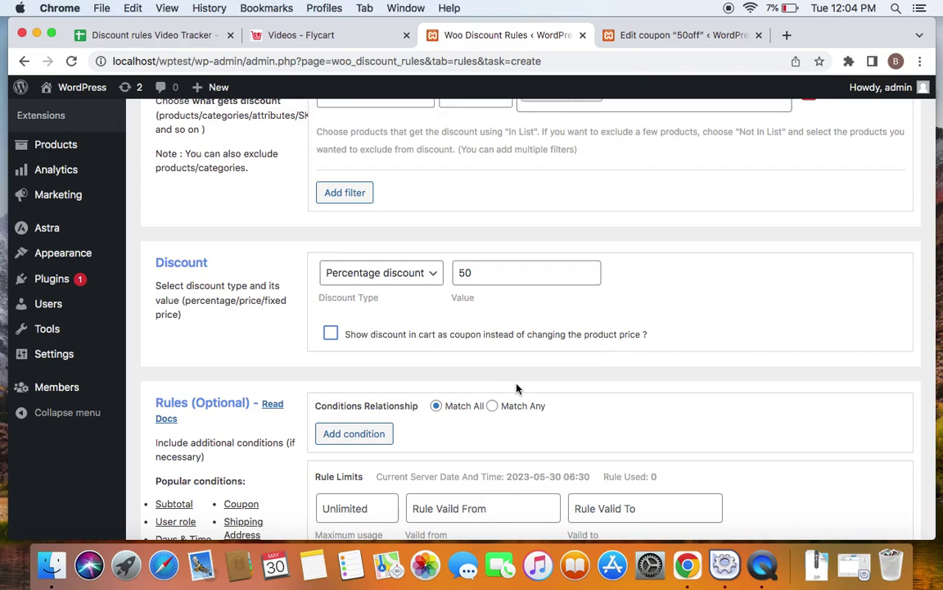
pyautogui.click(382, 436)
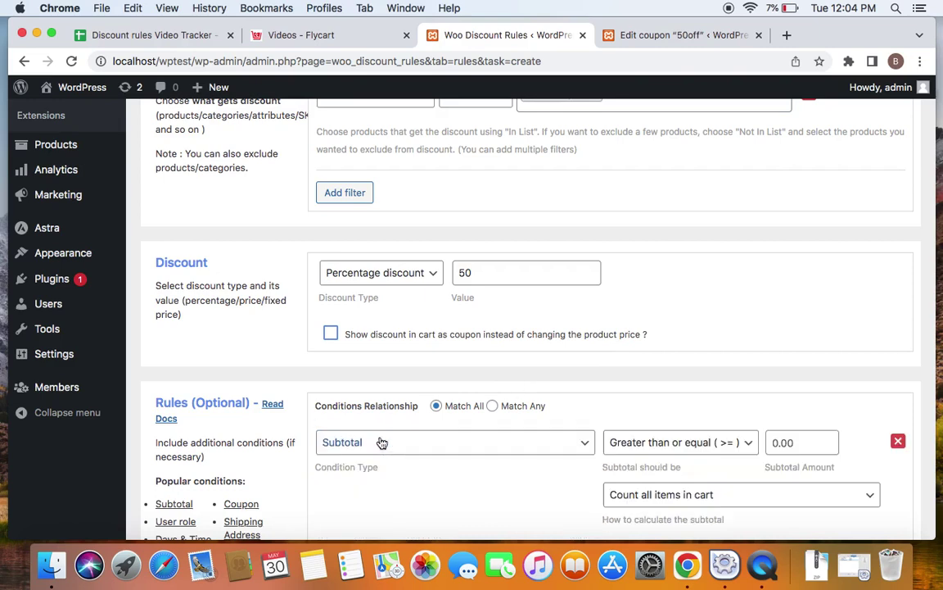
pyautogui.click(585, 446)
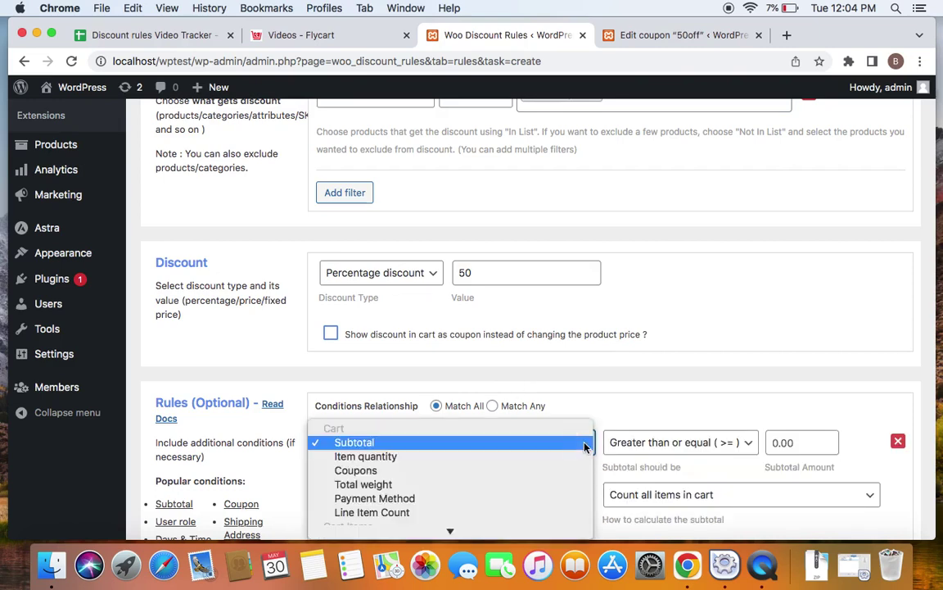
pyautogui.click(474, 470)
# Step: Set the coupon condition to "Apply if any one coupon is applied (Select from Woocommerce)" and select the coupon 50off
pyautogui.scroll(-2, 691, 323)
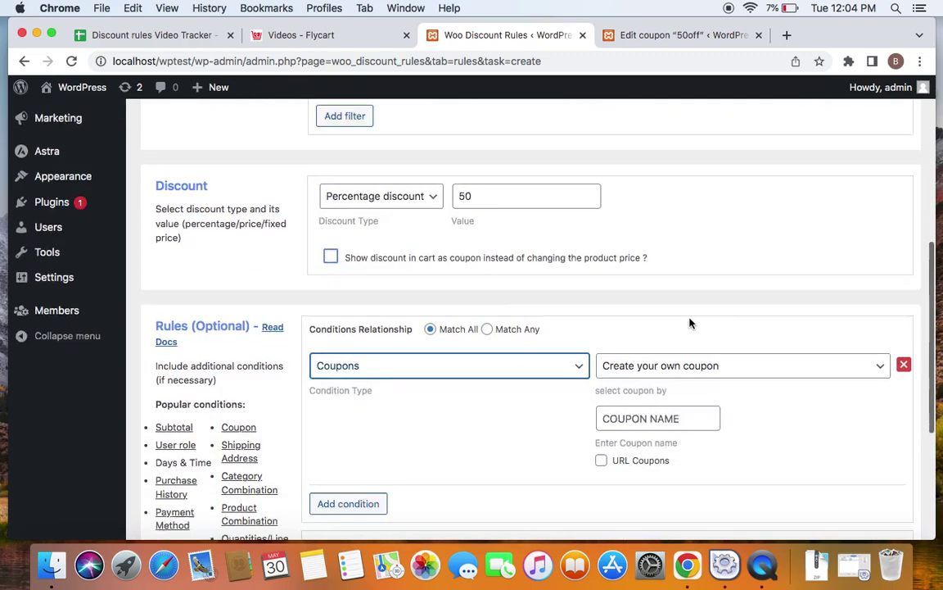
pyautogui.scroll(-1, 691, 324)
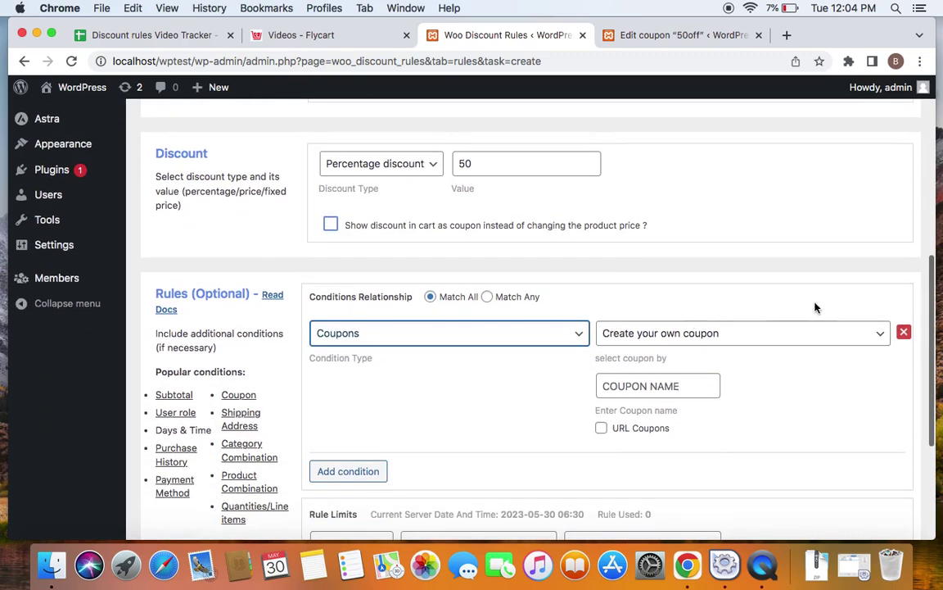
pyautogui.click(881, 337)
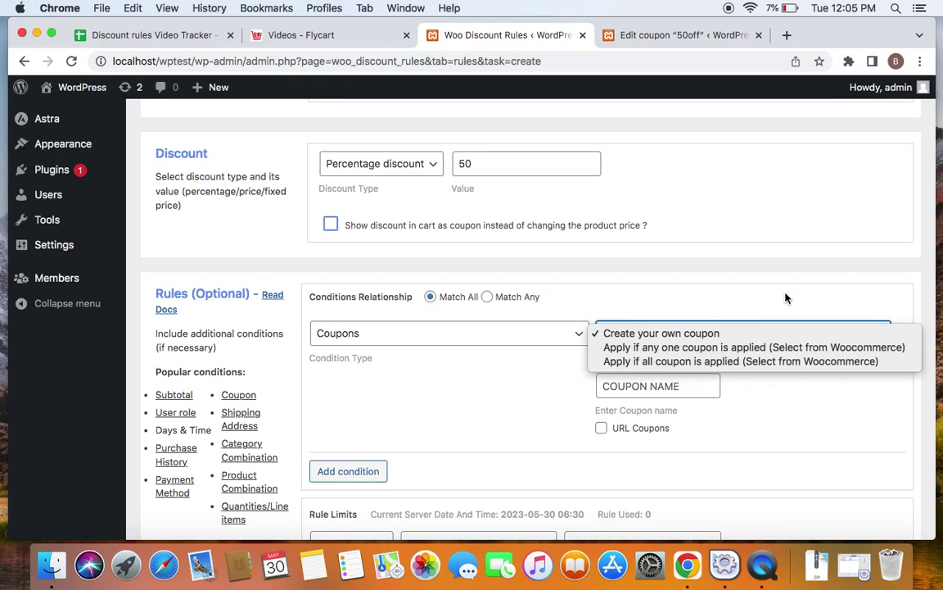
pyautogui.click(845, 348)
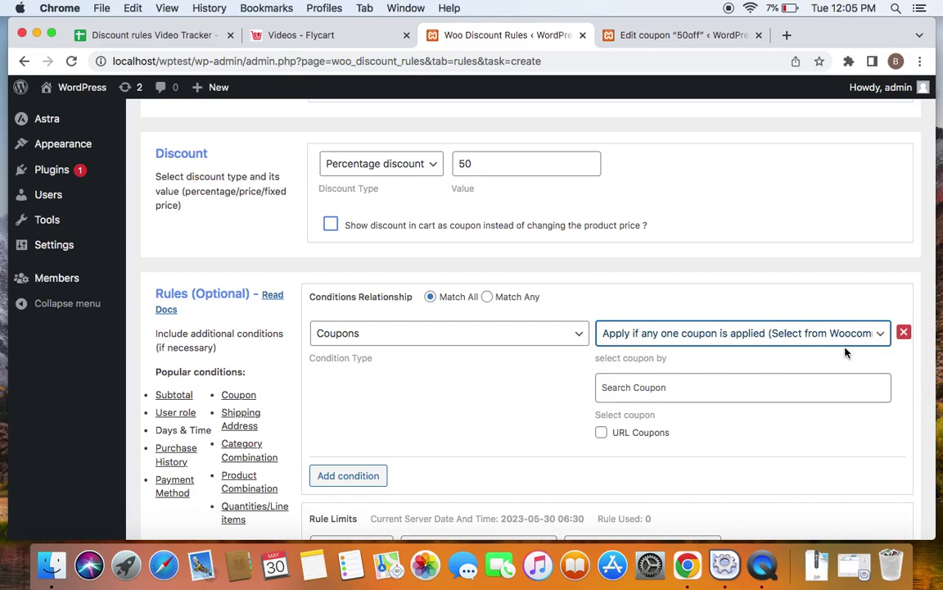
pyautogui.click(712, 382)
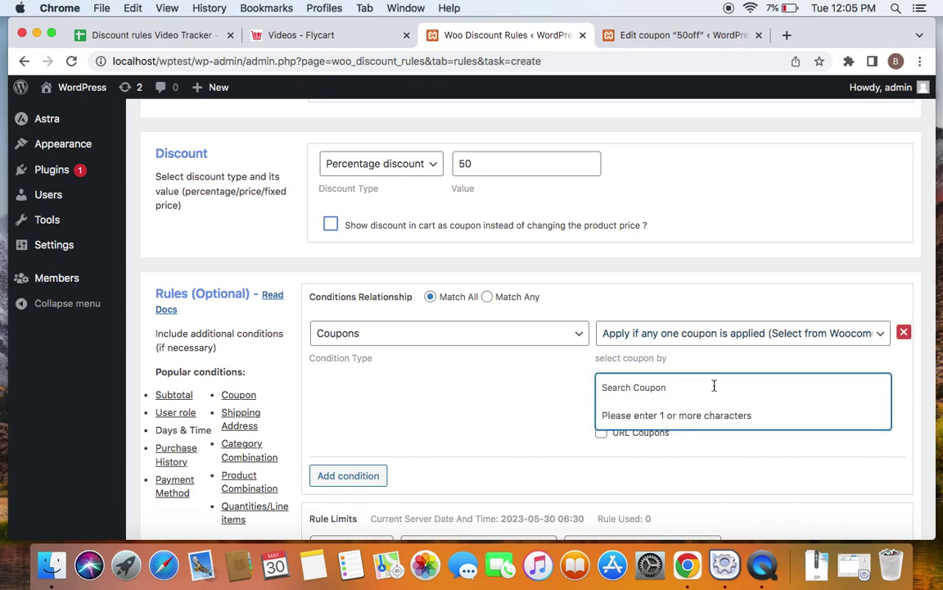
pyautogui.write('50')
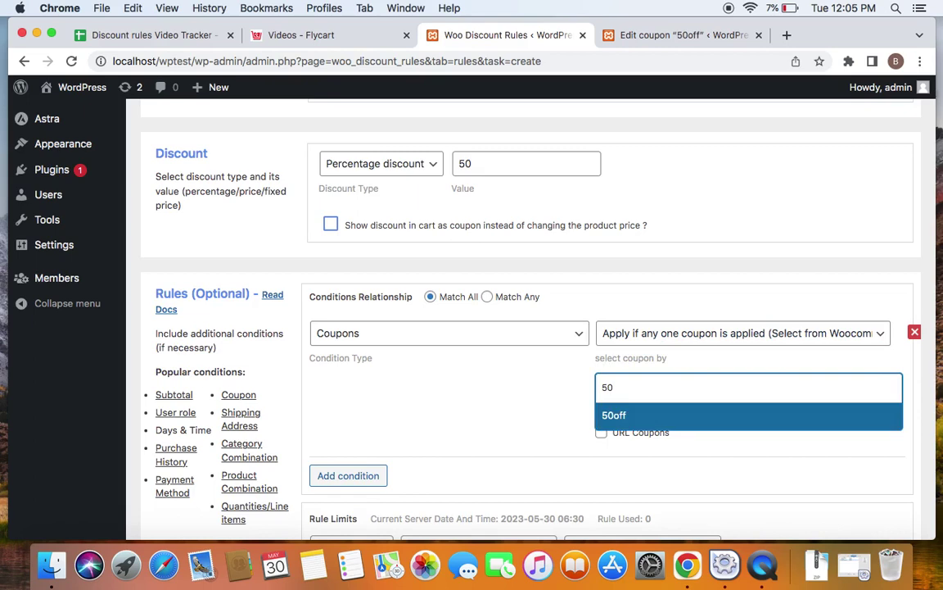
pyautogui.click(746, 423)
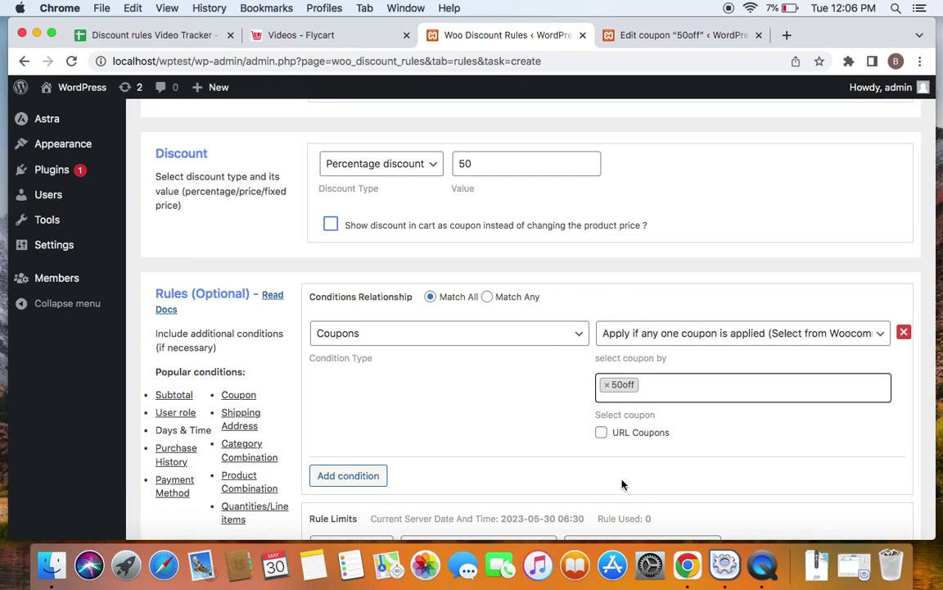
# Step: Save and close the discount rule, and open the store's front page in a new browser tab
pyautogui.scroll(10, 636, 440)
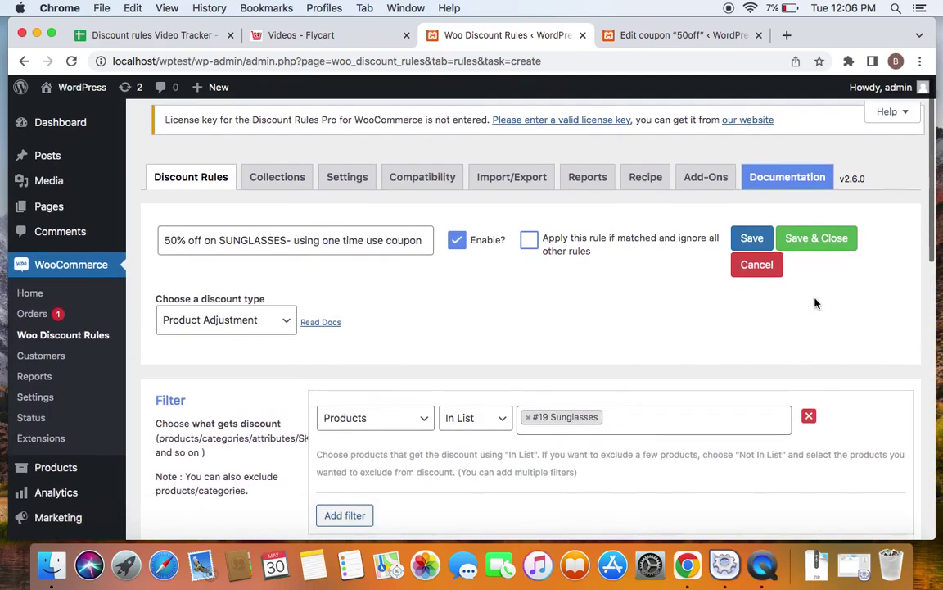
pyautogui.click(815, 237)
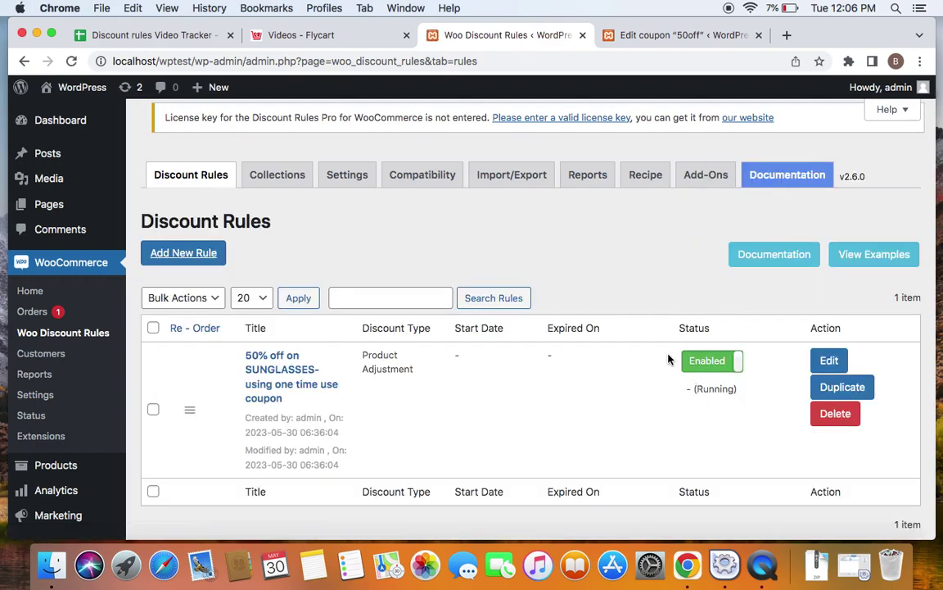
pyautogui.rightClick(75, 92)
pyautogui.click(98, 90)
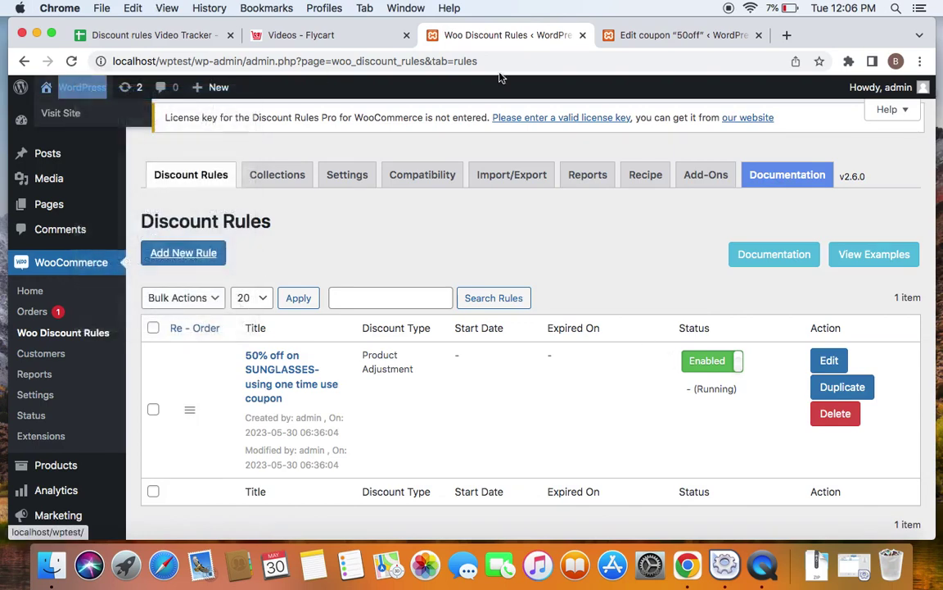
pyautogui.click(733, 34)
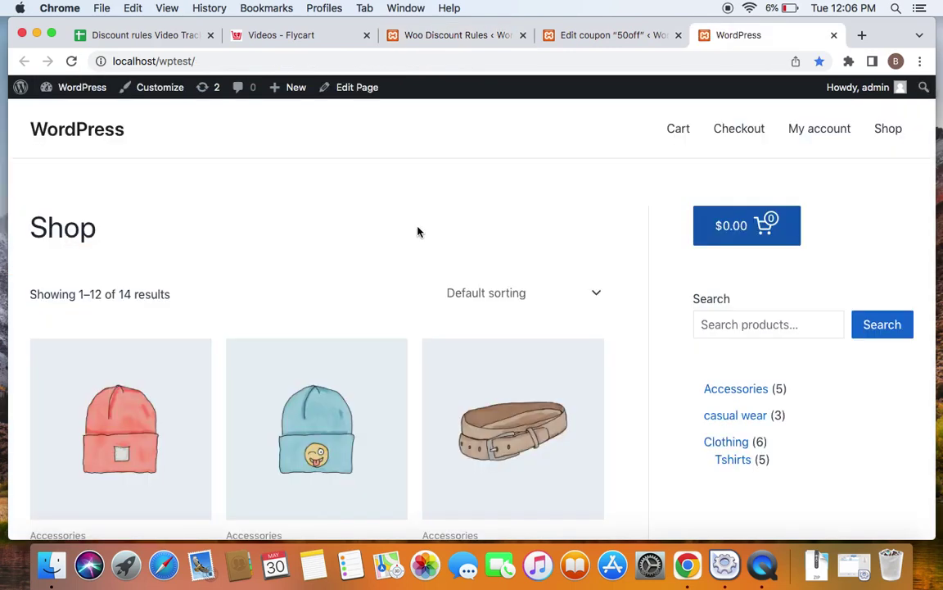
# Step: Add the Sunglasses to the cart from the shop page and open the full cart page
pyautogui.scroll(-1, 418, 233)
pyautogui.scroll(-10, 417, 232)
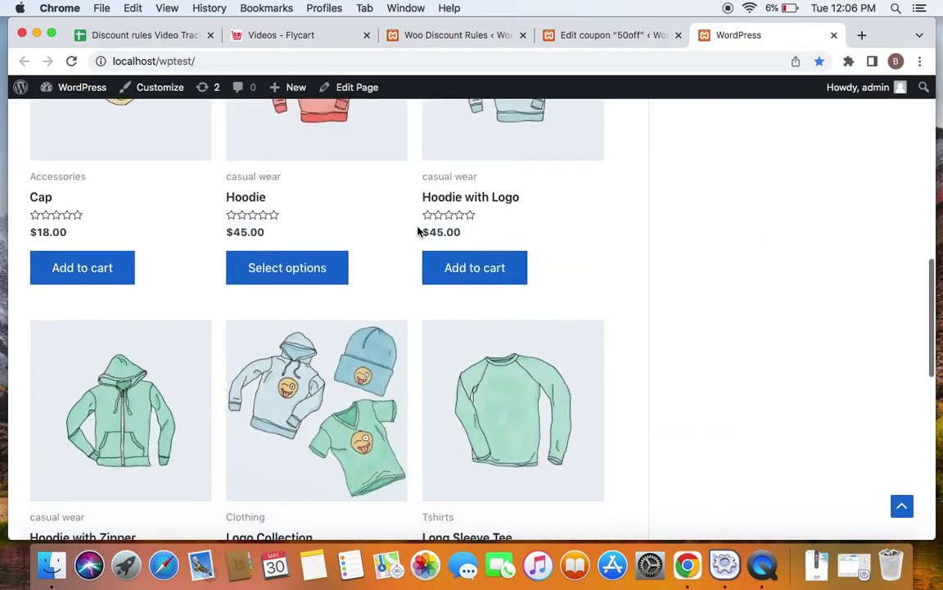
pyautogui.scroll(-5, 417, 232)
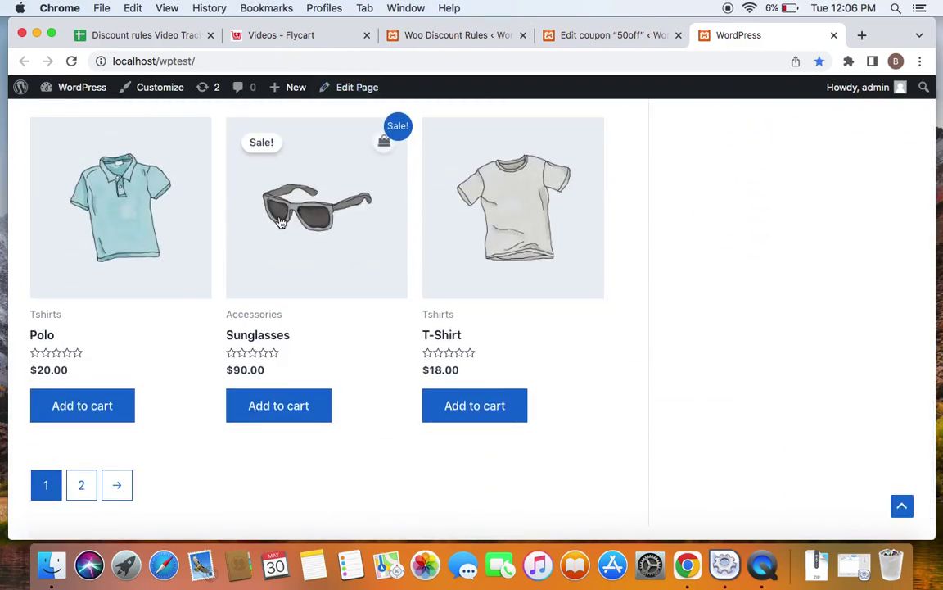
pyautogui.click(306, 407)
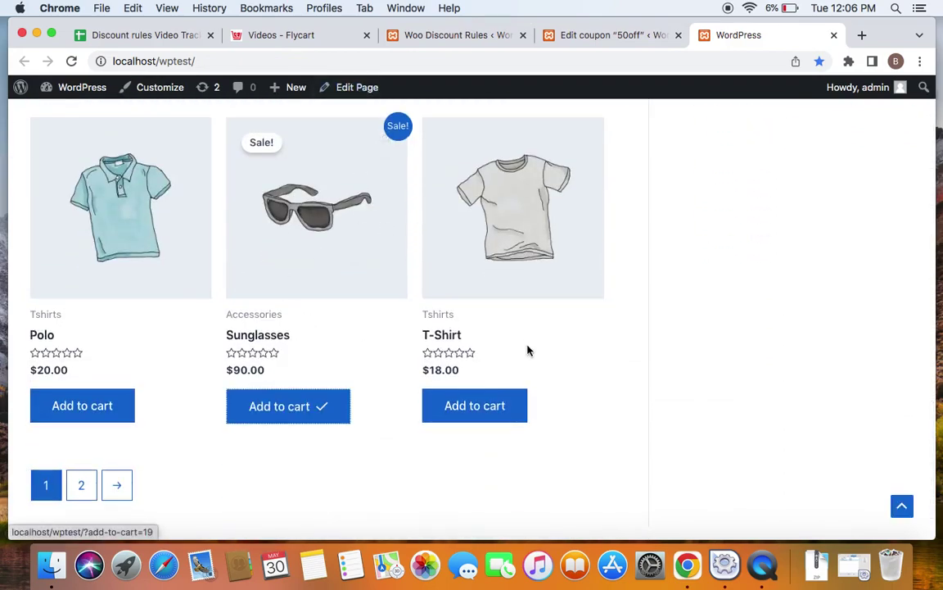
pyautogui.scroll(15, 793, 268)
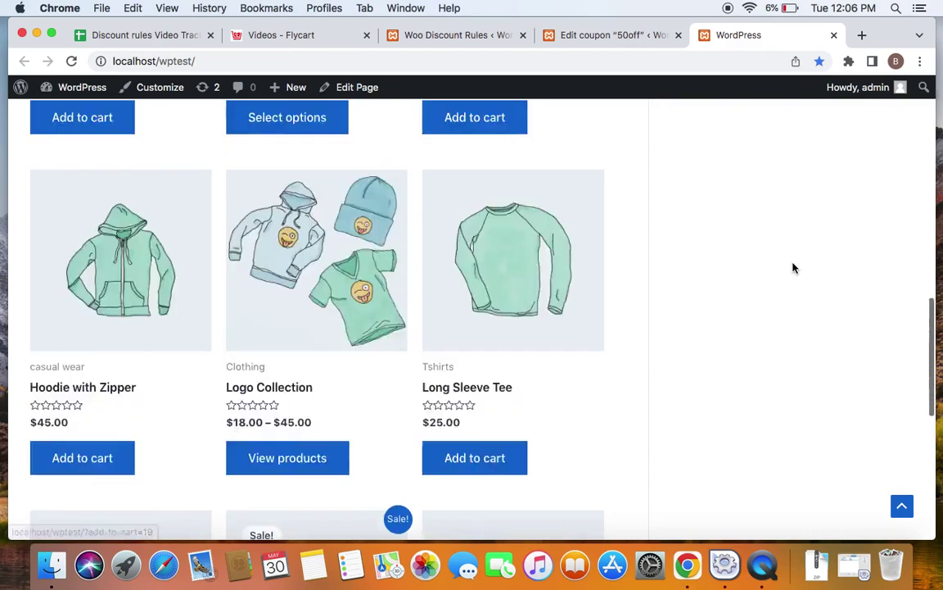
pyautogui.click(741, 220)
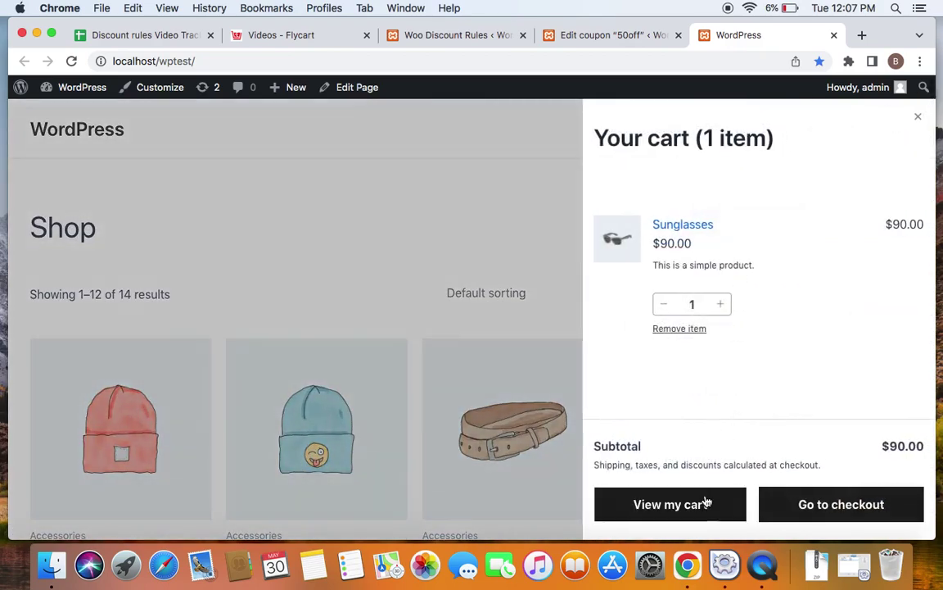
pyautogui.click(704, 504)
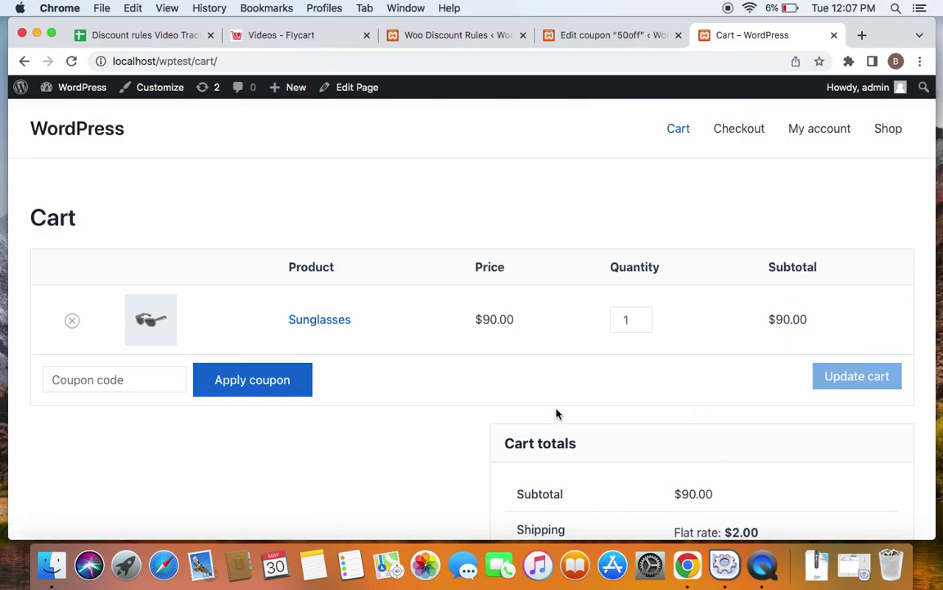
# Step: Apply the coupon code 50off to the Sunglasses in the cart
pyautogui.click(132, 383)
pyautogui.write('5')
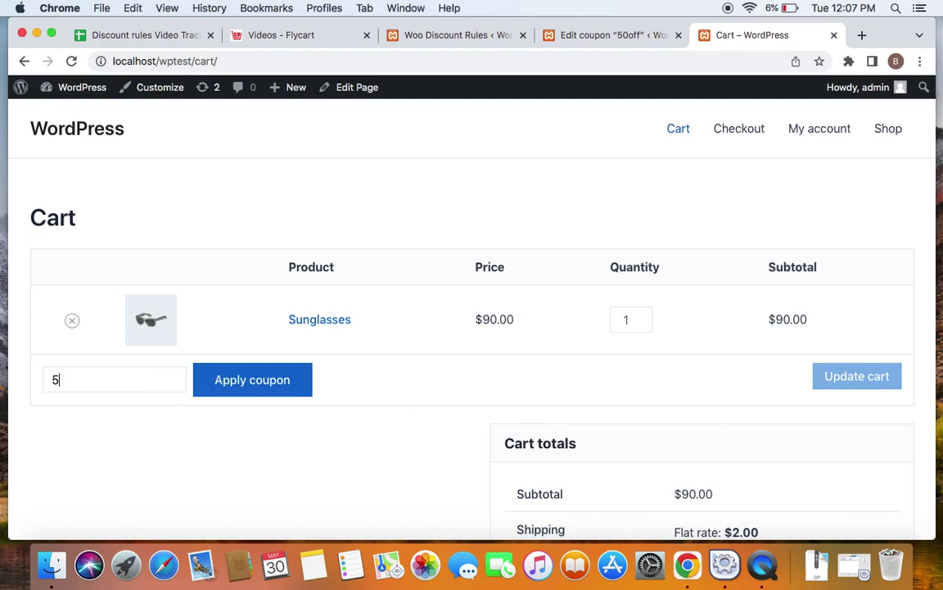
pyautogui.write('0off')
pyautogui.click(256, 393)
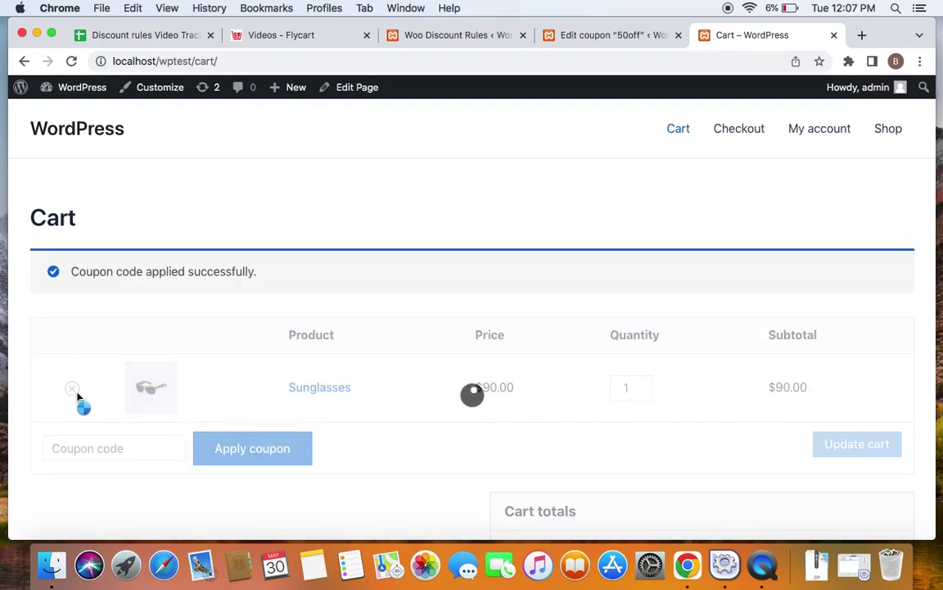
# Step: Review the discounted cart totals, proceed to checkout and place the order with the prefilled billing details
pyautogui.scroll(-5, 244, 365)
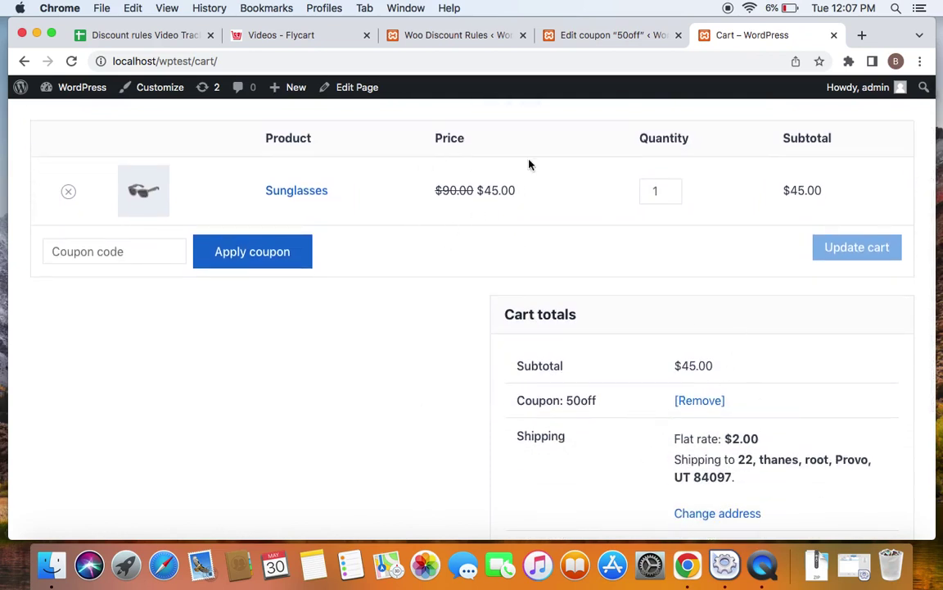
pyautogui.scroll(-7, 555, 218)
pyautogui.scroll(10, 554, 218)
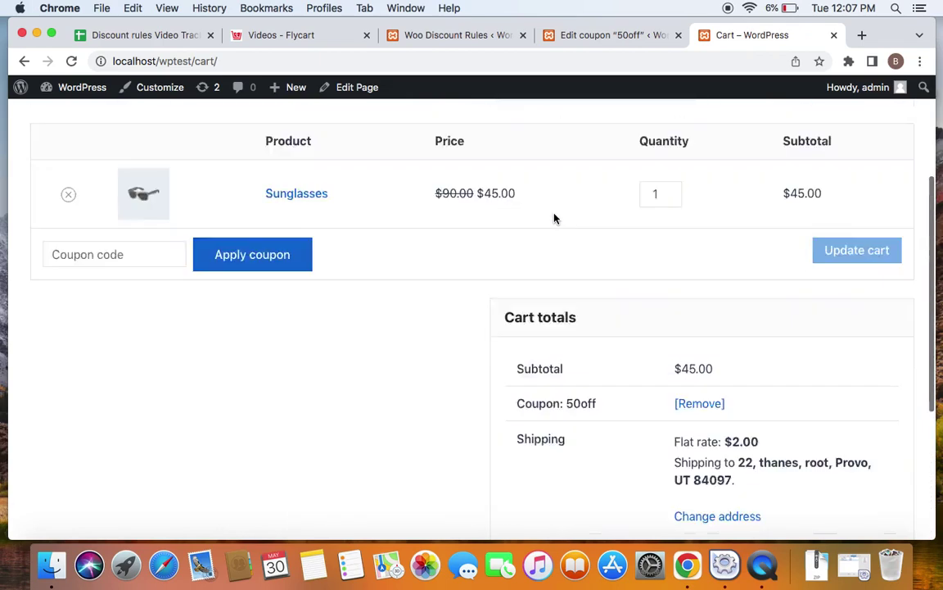
pyautogui.scroll(-6, 652, 301)
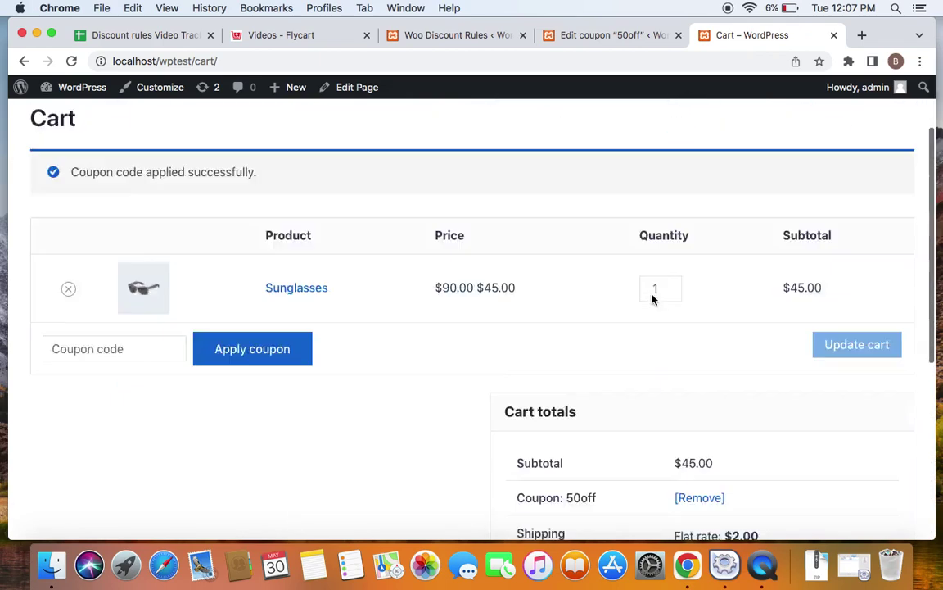
pyautogui.click(708, 387)
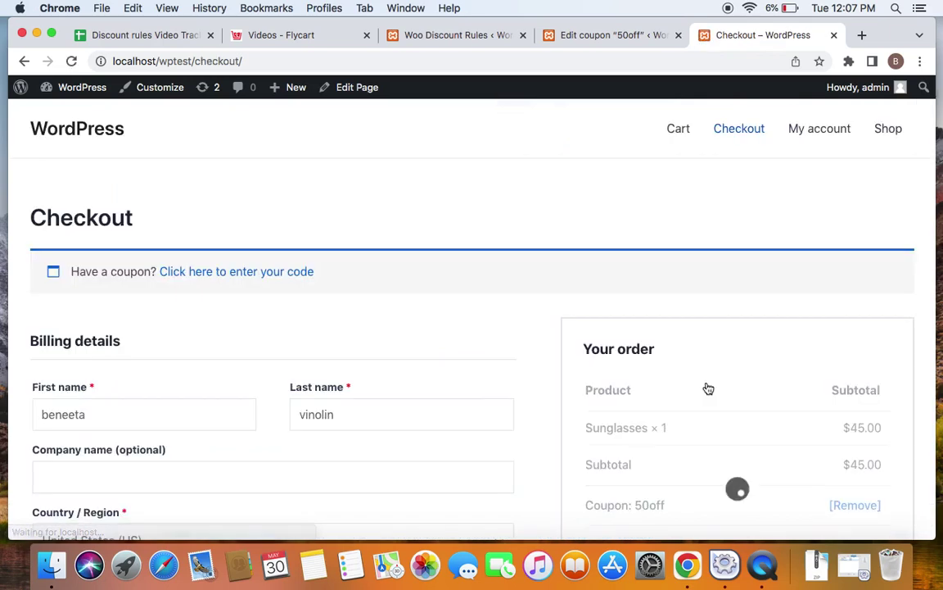
pyautogui.scroll(-10, 707, 387)
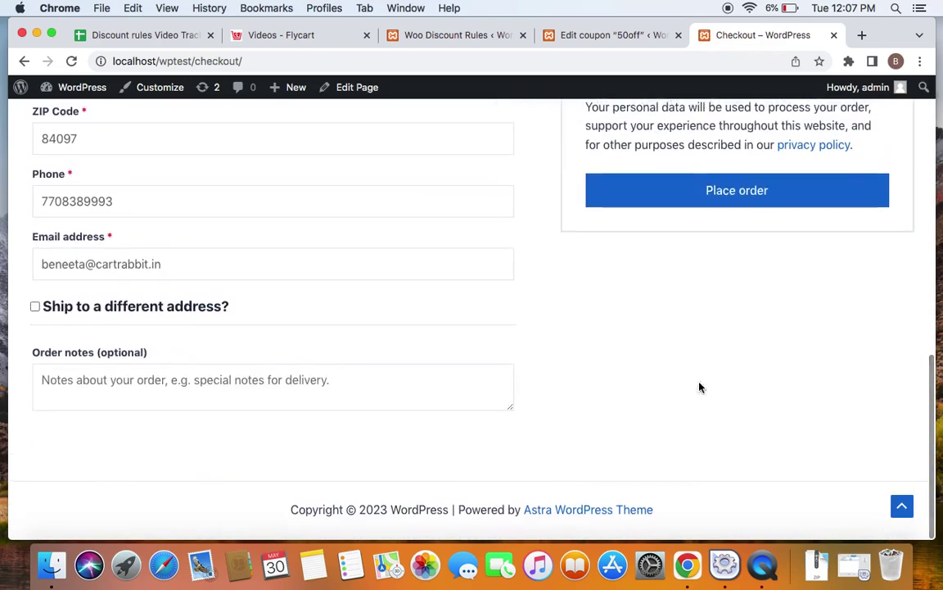
pyautogui.click(737, 187)
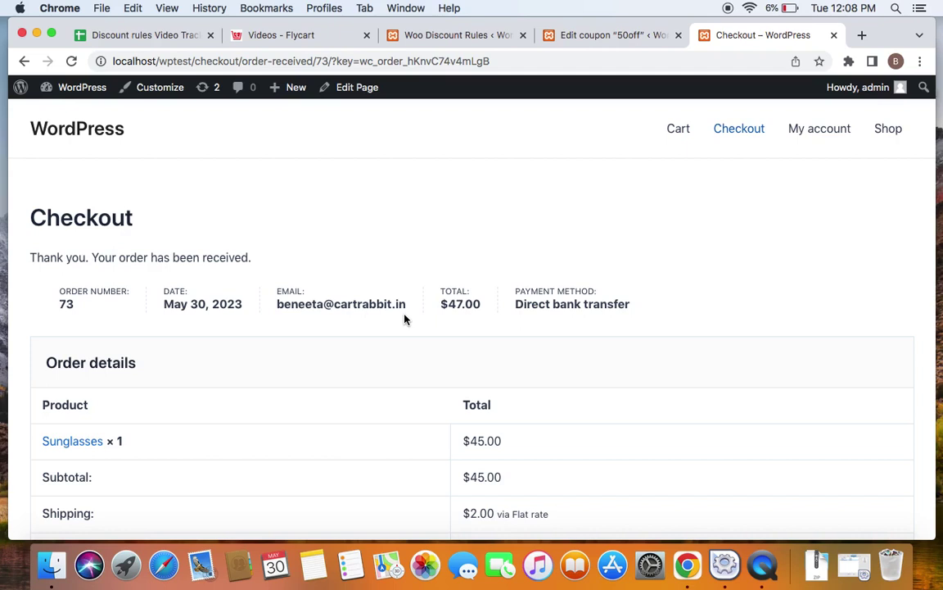
# Step: Return to the shop, add the Sunglasses to the cart again and open the cart page
pyautogui.click(892, 131)
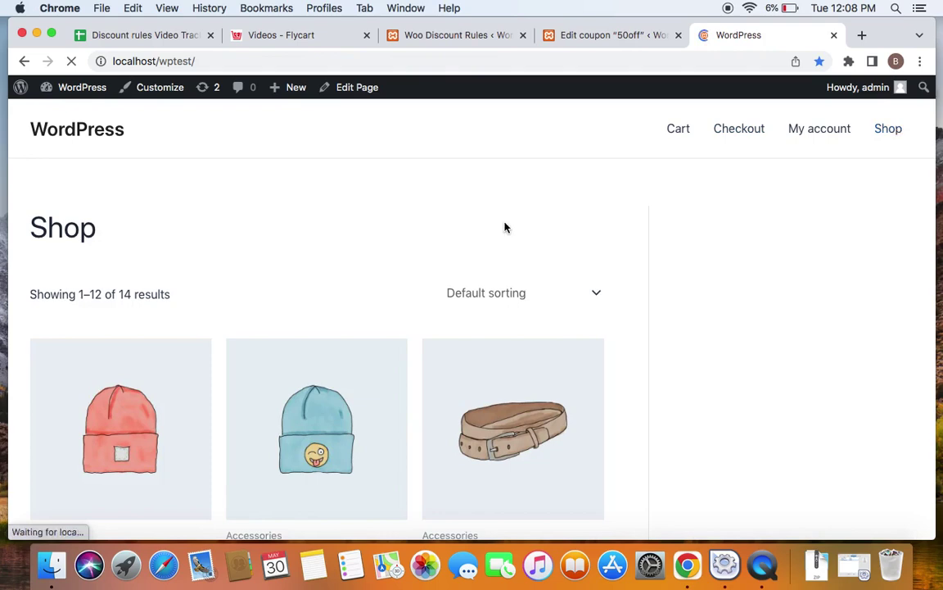
pyautogui.scroll(-12, 505, 226)
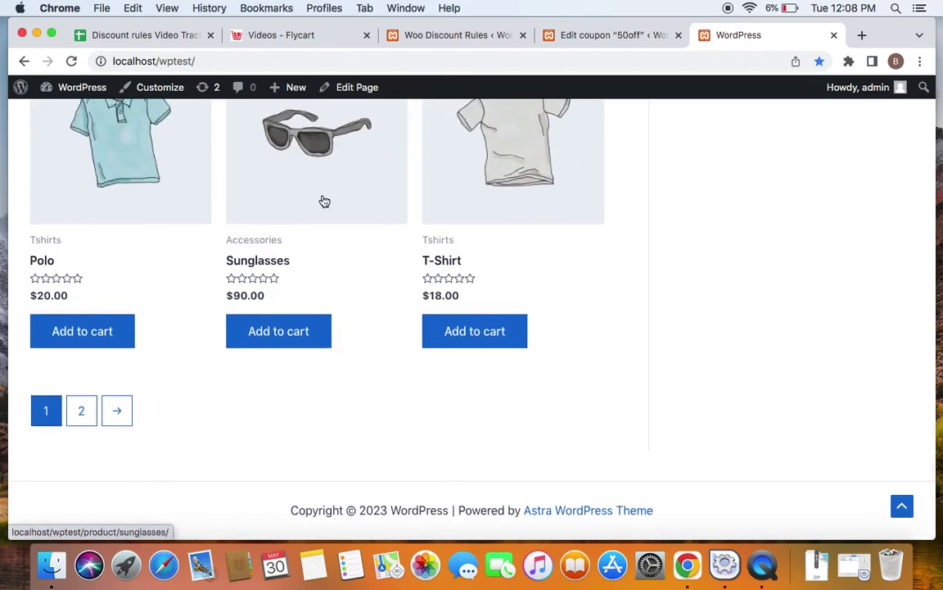
pyautogui.click(302, 330)
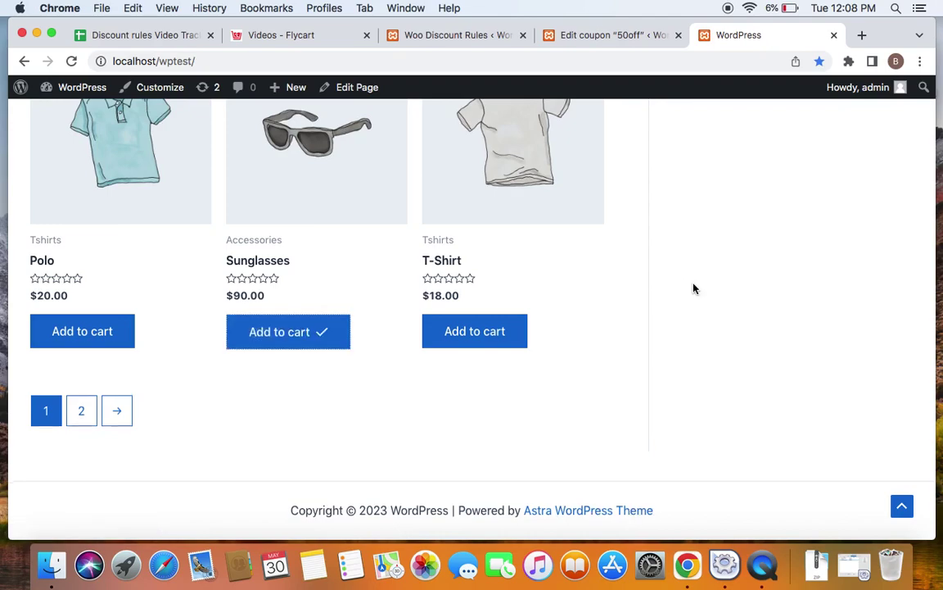
pyautogui.scroll(12, 638, 218)
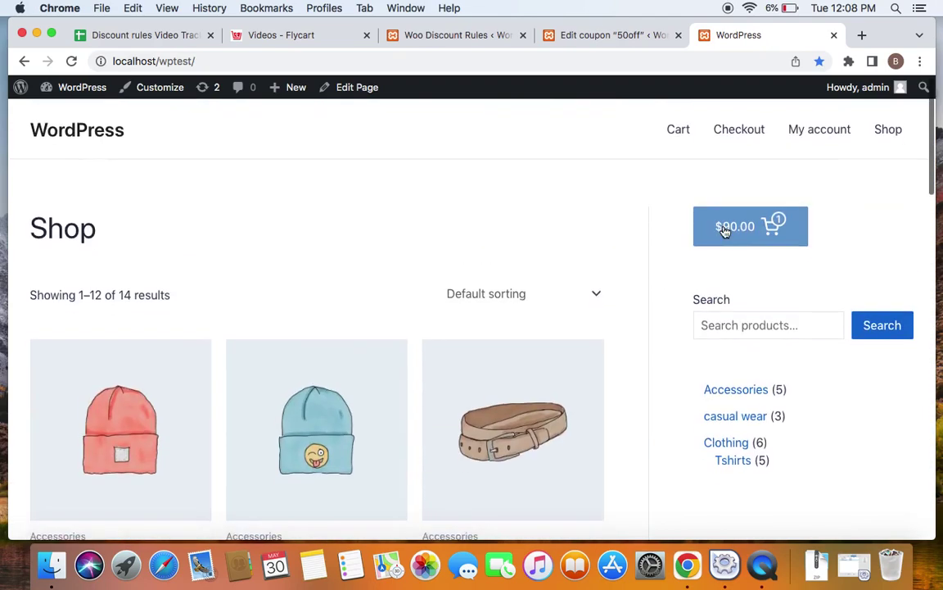
pyautogui.click(724, 230)
pyautogui.click(665, 504)
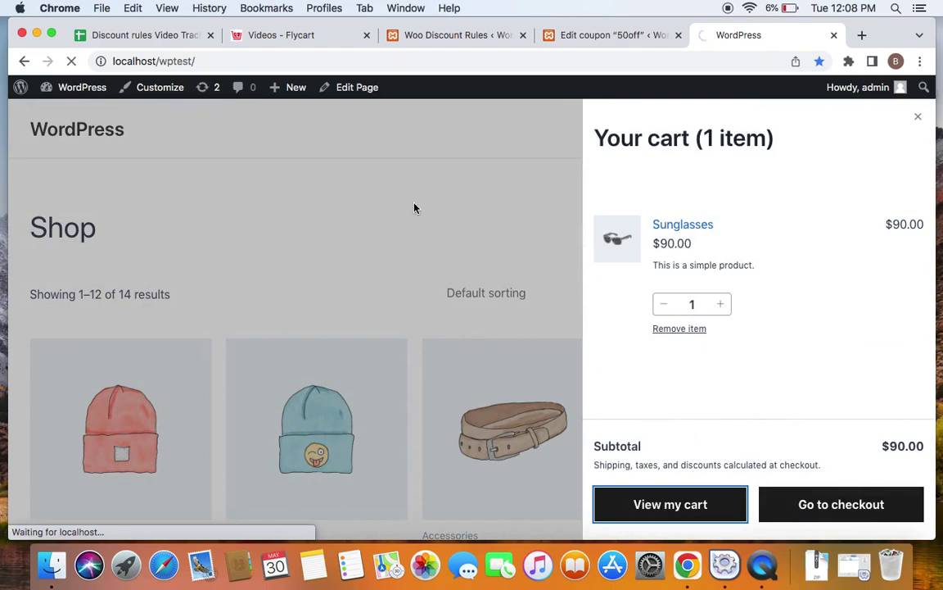
# Step: Submit the coupon code 50off a second time on the new Sunglasses cart to test its one-time limit
pyautogui.scroll(-2, 413, 208)
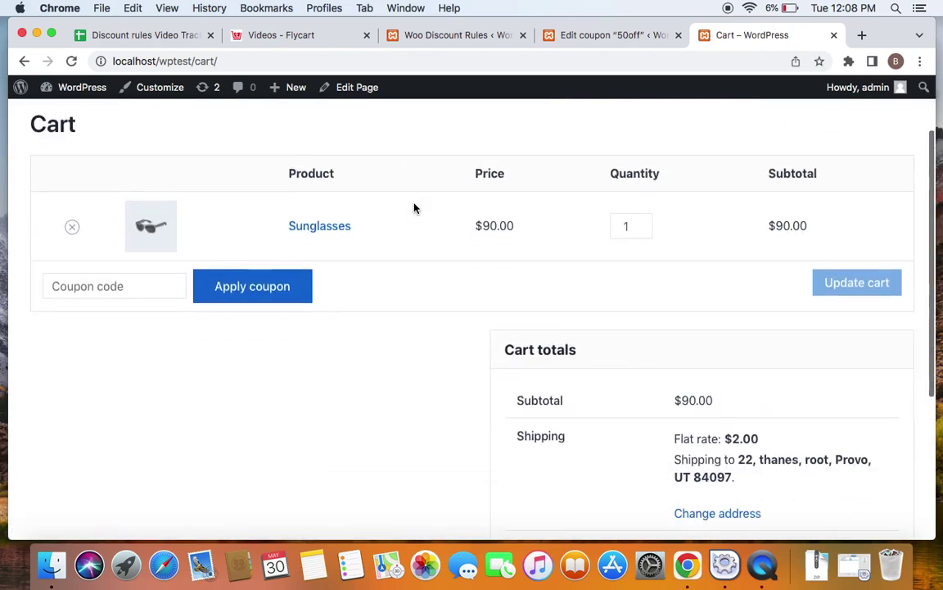
pyautogui.click(124, 288)
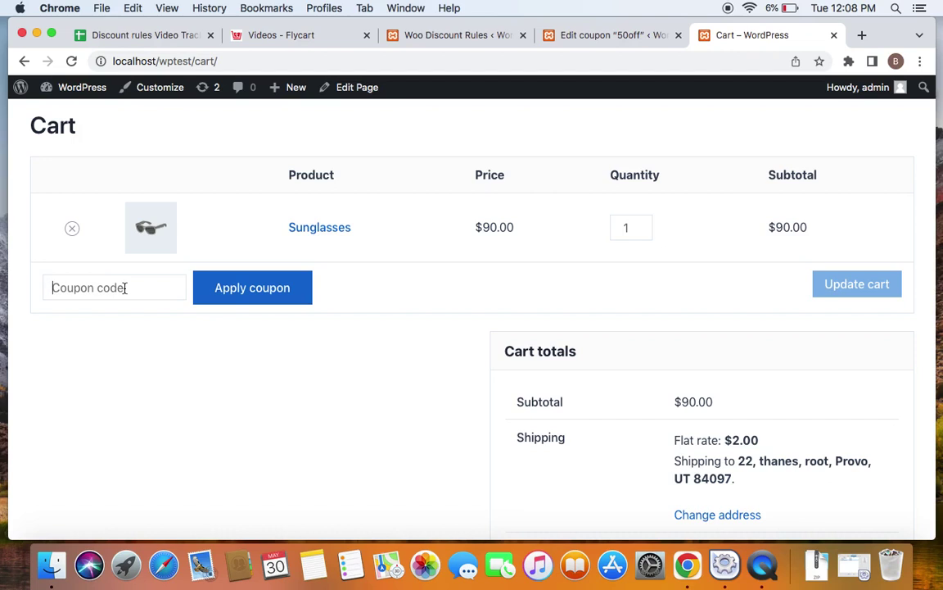
pyautogui.write('50')
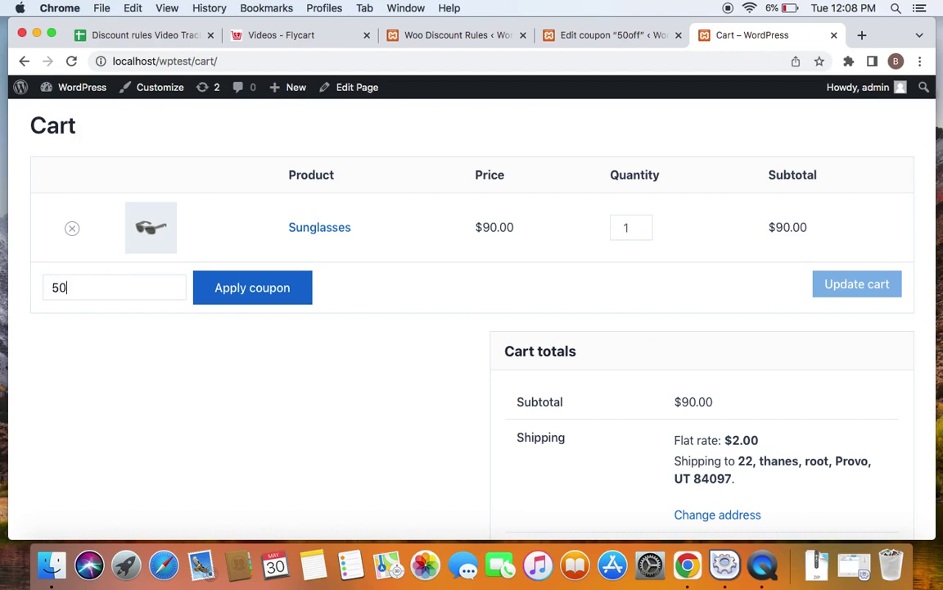
pyautogui.write('off')
pyautogui.click(249, 287)
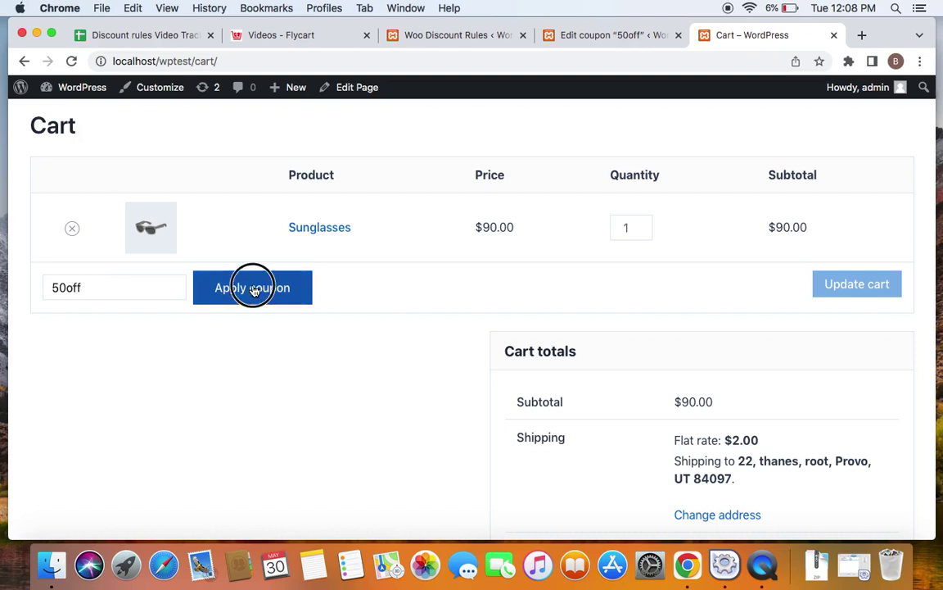